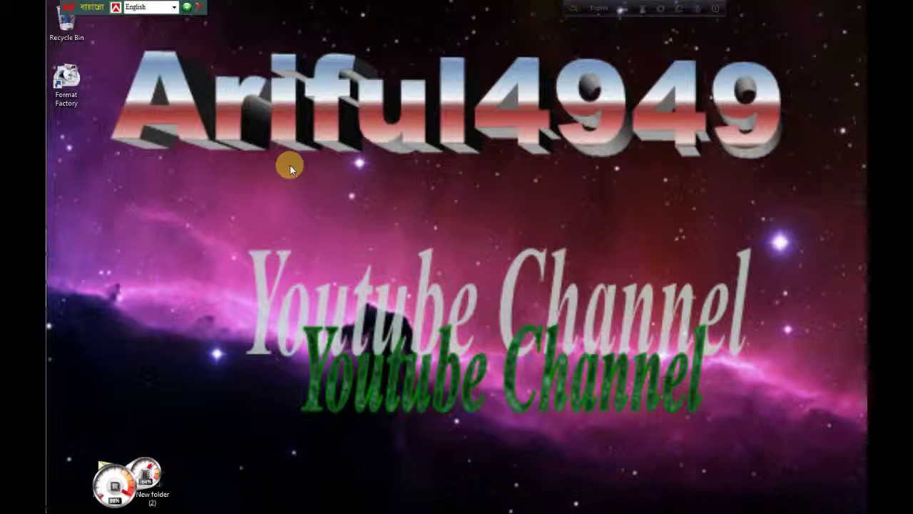
Step: Bring the Word document window forward, expand the full View menu and close it unused
mouse_move(52, 14)
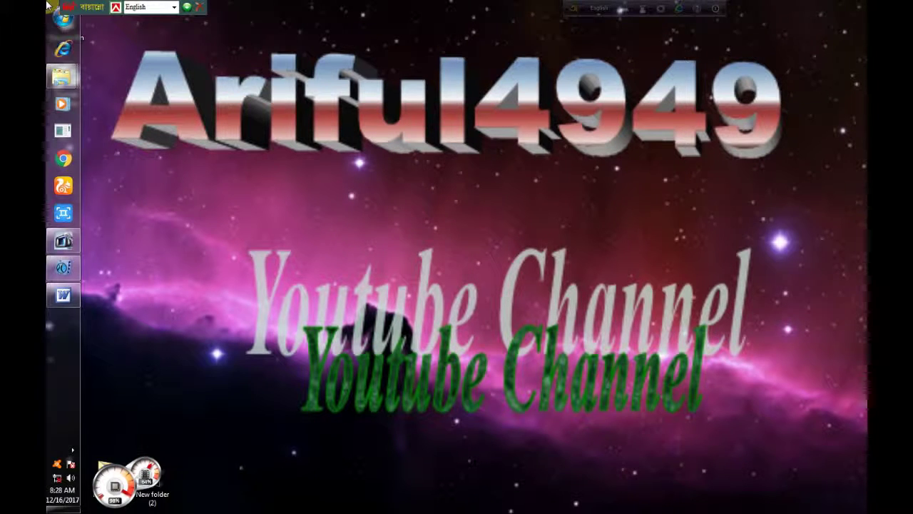
click(65, 296)
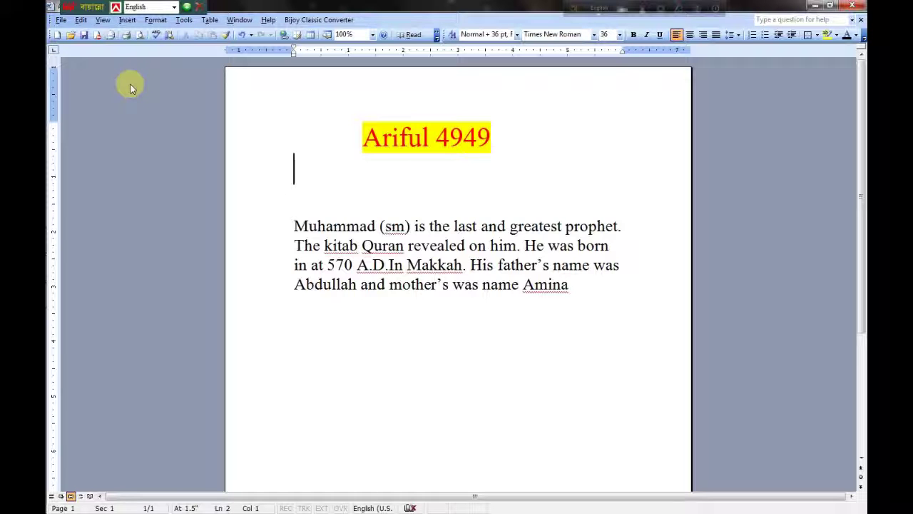
click(103, 20)
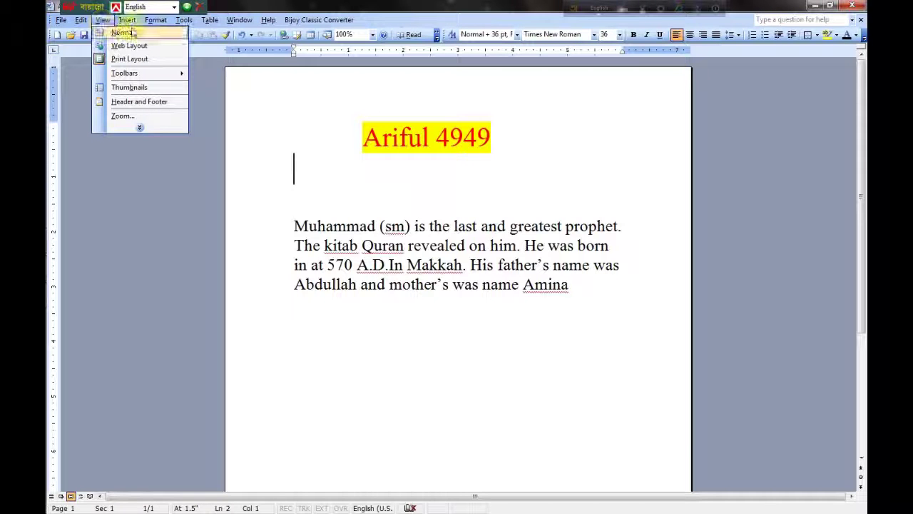
click(137, 128)
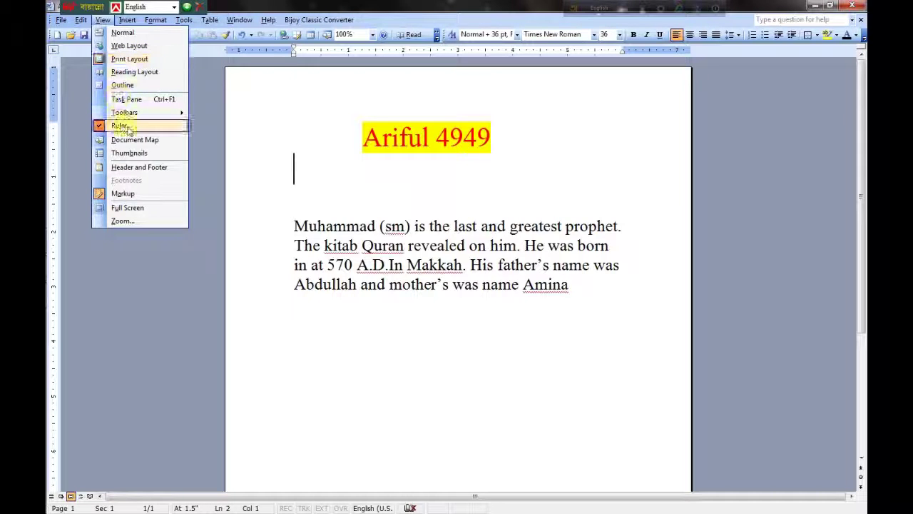
mouse_move(124, 113)
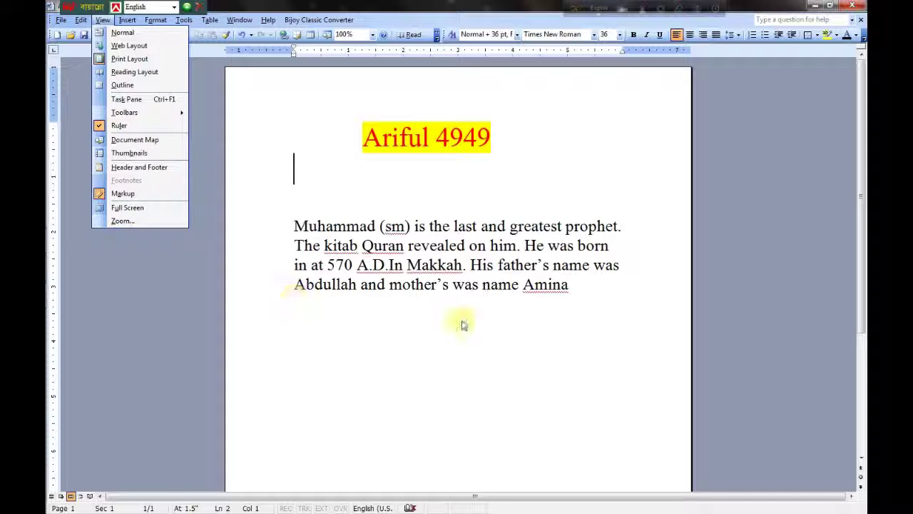
click(496, 139)
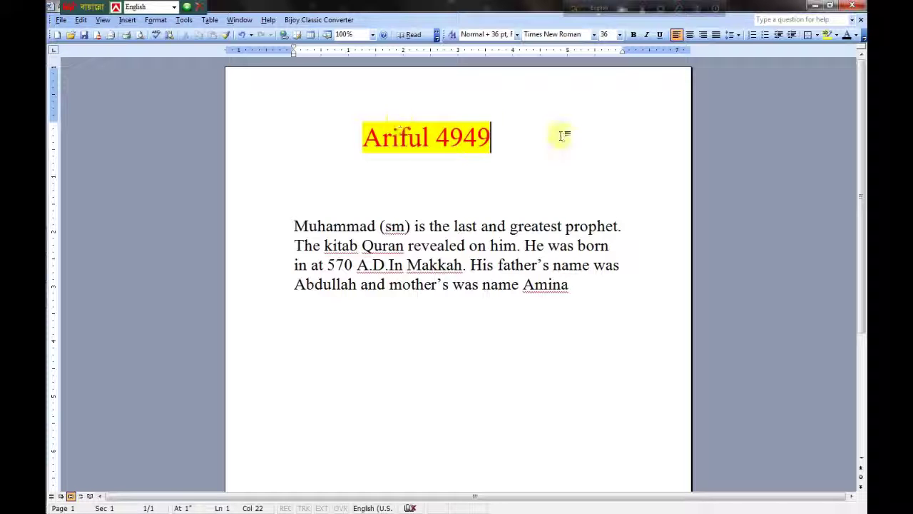
click(103, 19)
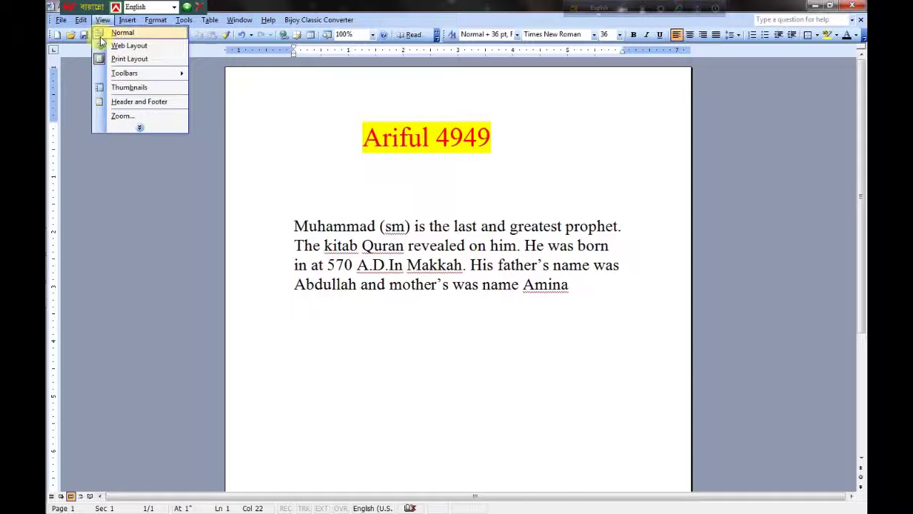
click(130, 46)
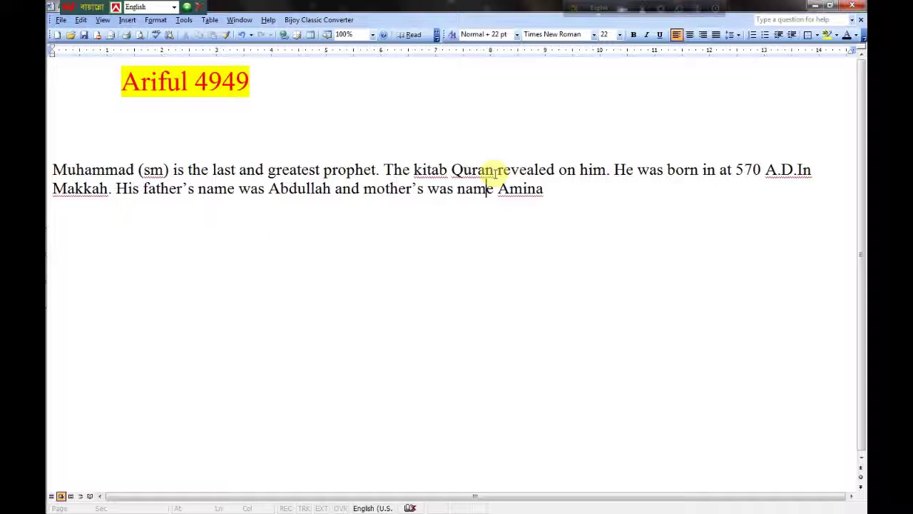
click(104, 20)
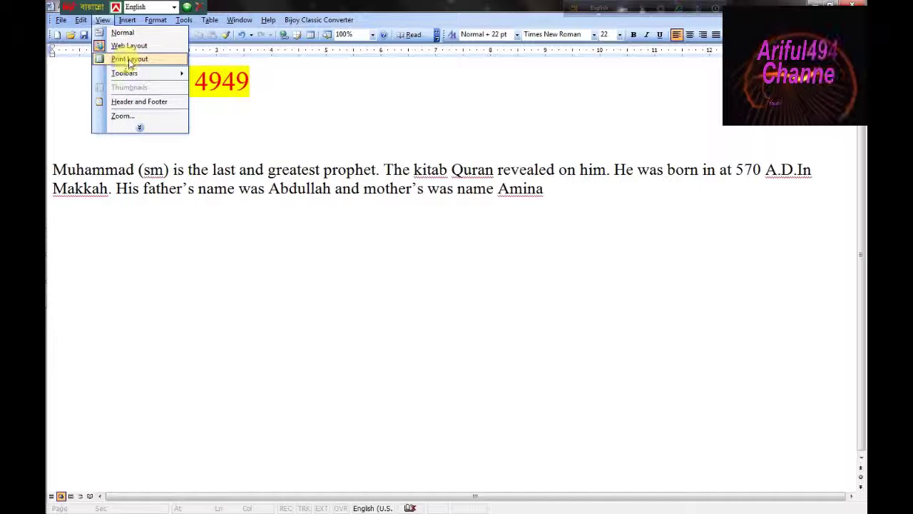
click(129, 61)
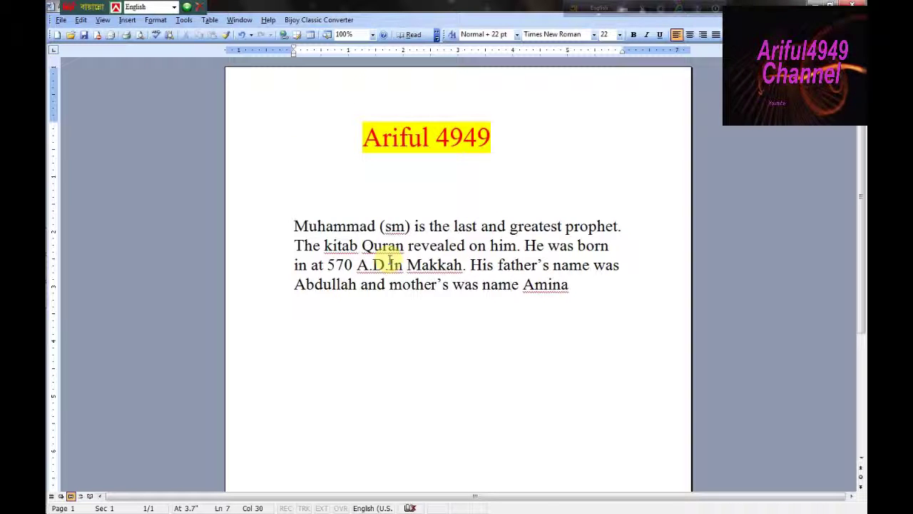
Step: Turn on the Picture toolbar from View > Toolbars
scroll(428, 238, down, 4)
scroll(435, 224, down, 1)
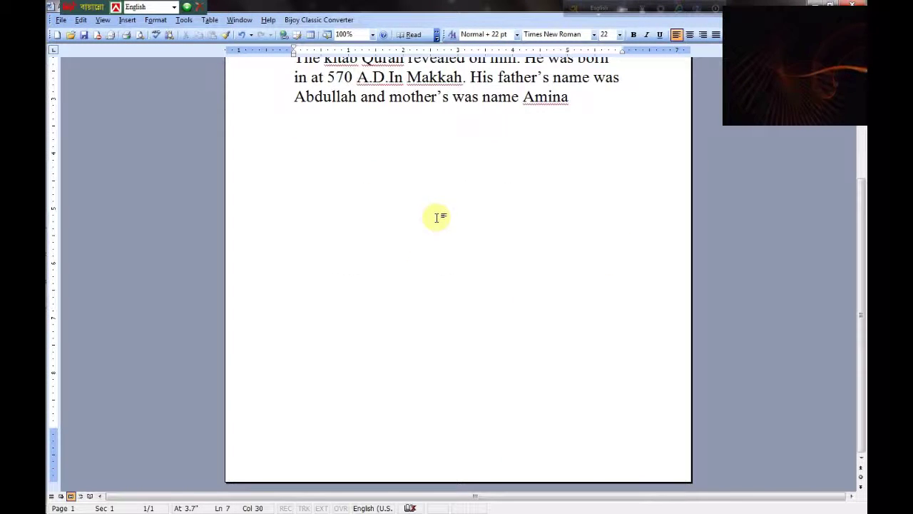
scroll(437, 217, up, 4)
scroll(438, 212, up, 1)
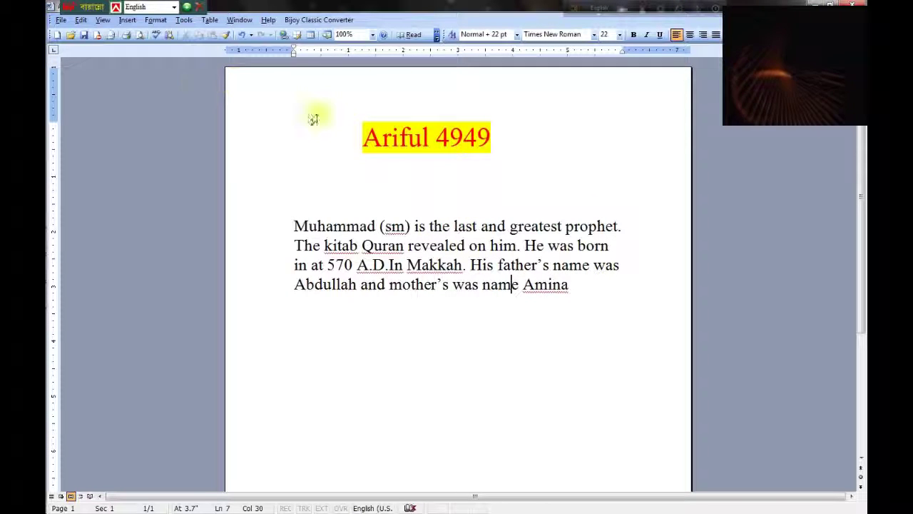
click(103, 20)
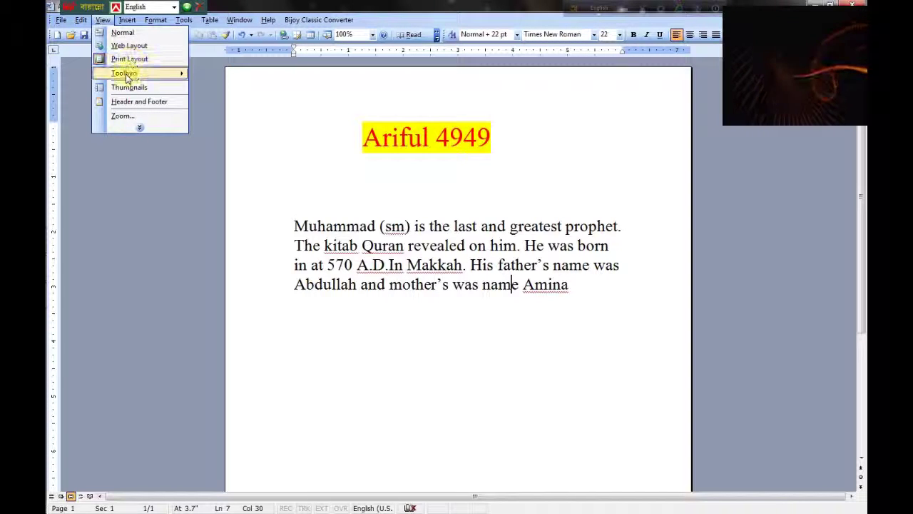
mouse_move(127, 77)
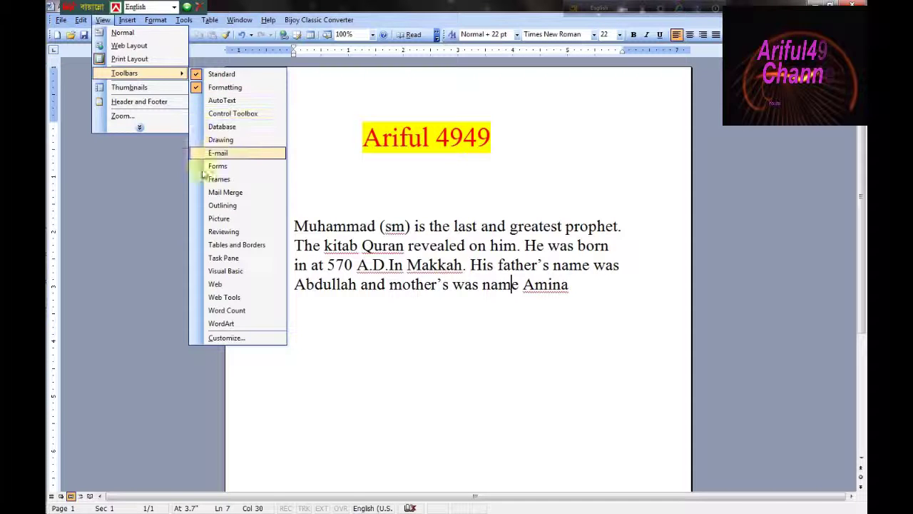
click(214, 218)
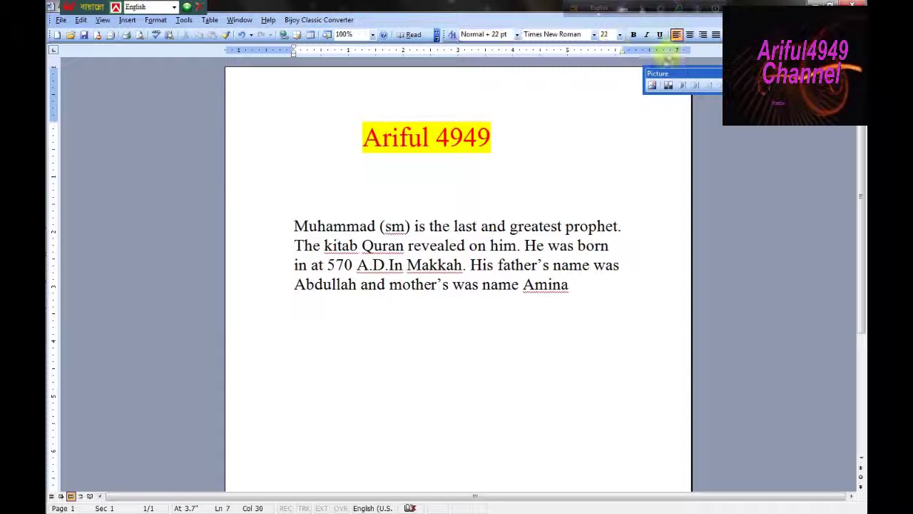
Step: Dock the Picture toolbar in the top toolbar row, then reopen View > Toolbars
drag(663, 73, 671, 50)
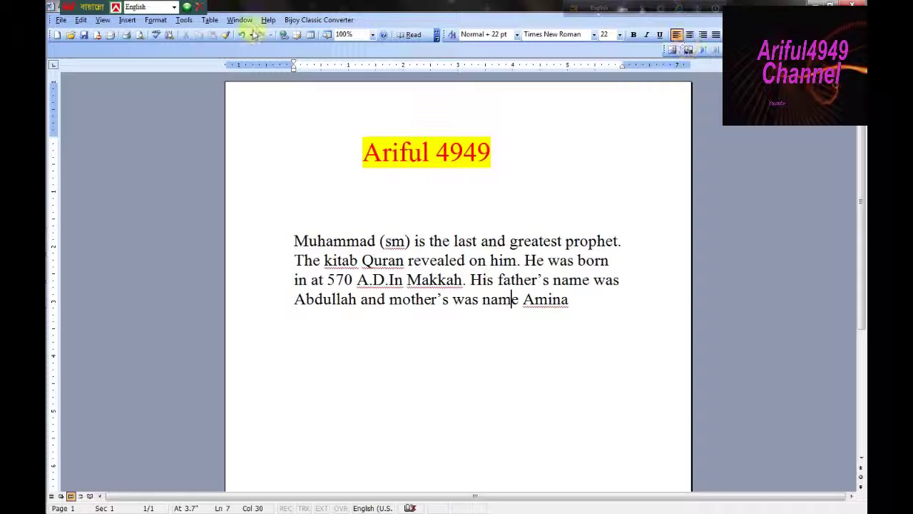
click(101, 20)
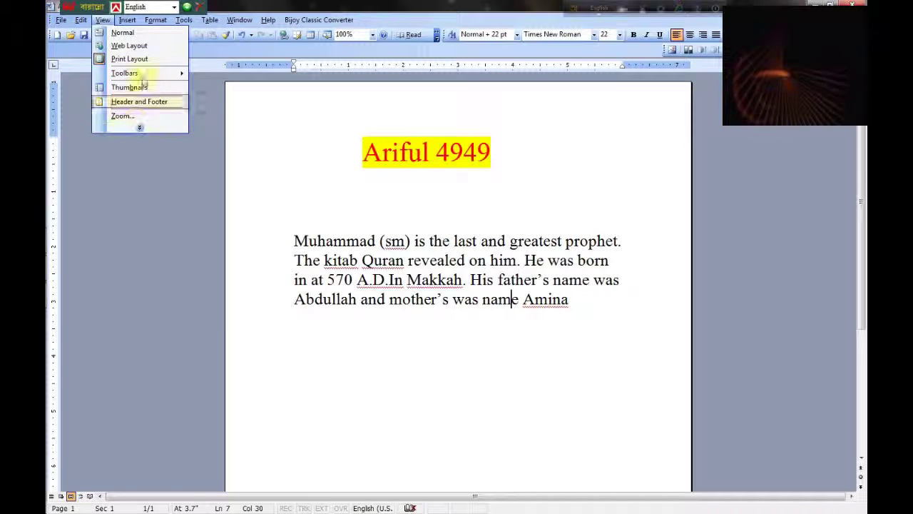
mouse_move(144, 76)
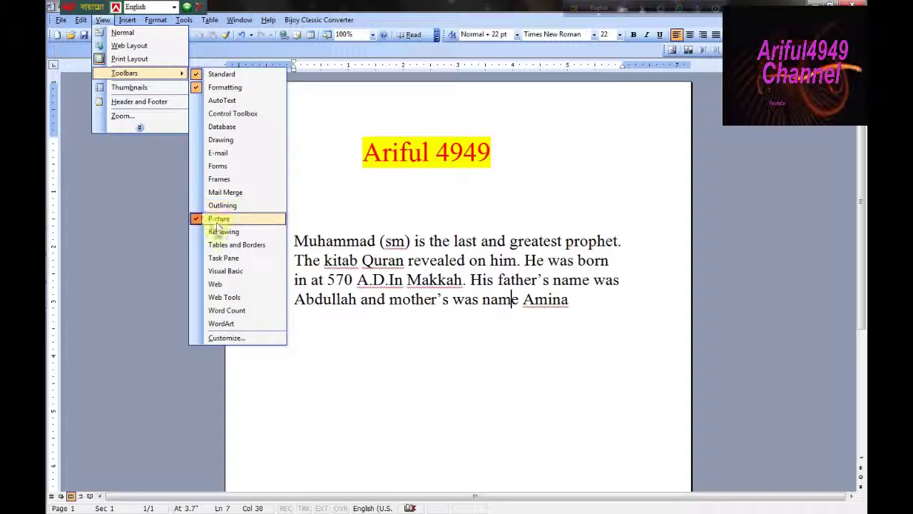
click(223, 338)
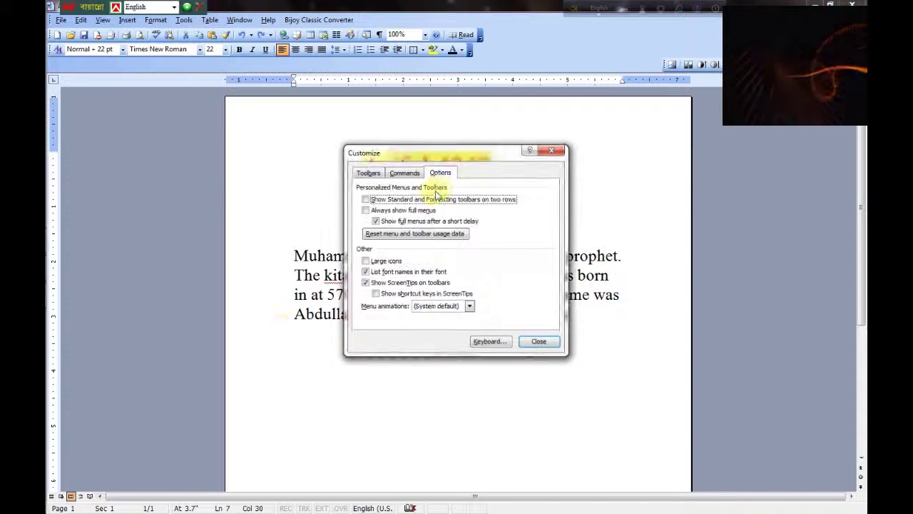
click(407, 173)
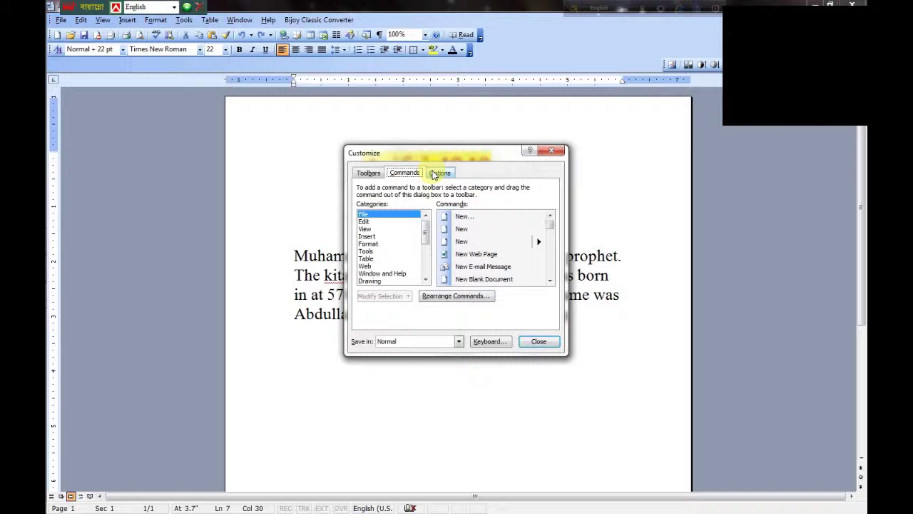
click(439, 174)
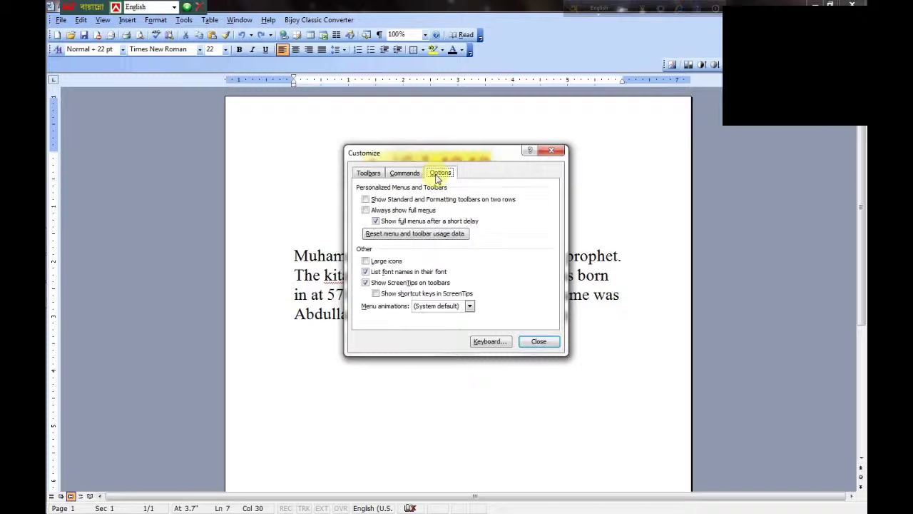
click(368, 173)
scroll(443, 289, down, 5)
click(363, 262)
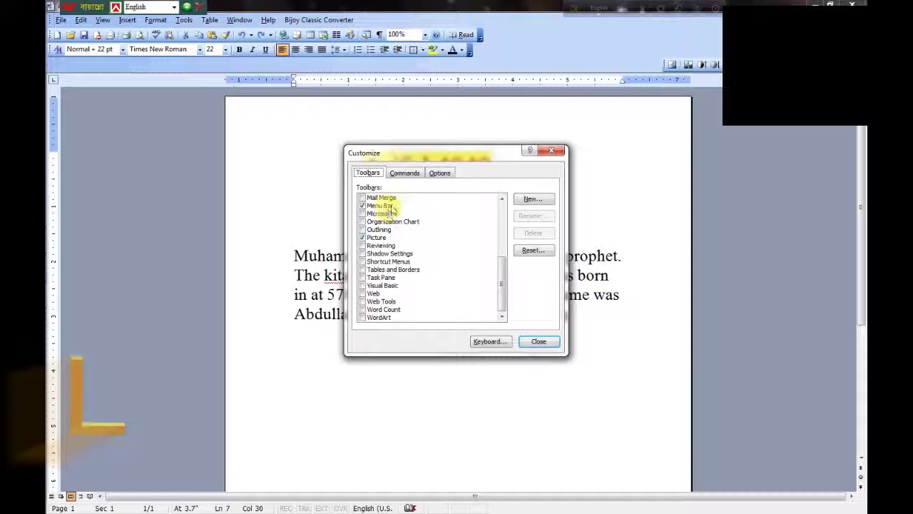
click(552, 151)
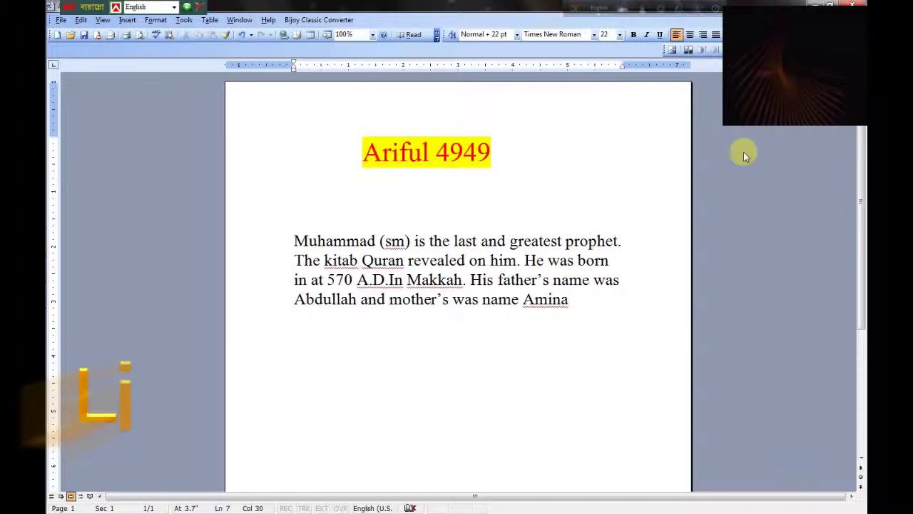
Step: Float the menu bar, Standard and Formatting toolbars over the page
mouse_move(52, 20)
mouse_down()
mouse_move(294, 135)
mouse_move(255, 91)
mouse_up()
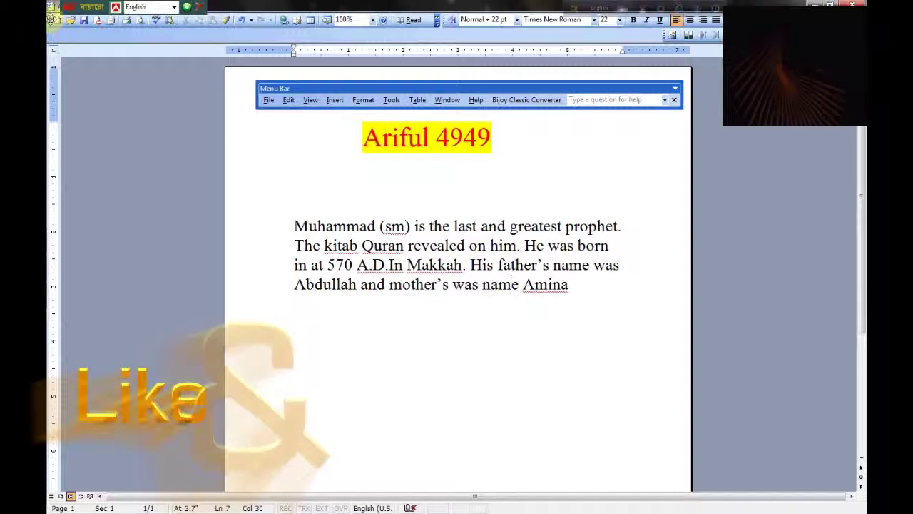
drag(50, 20, 272, 138)
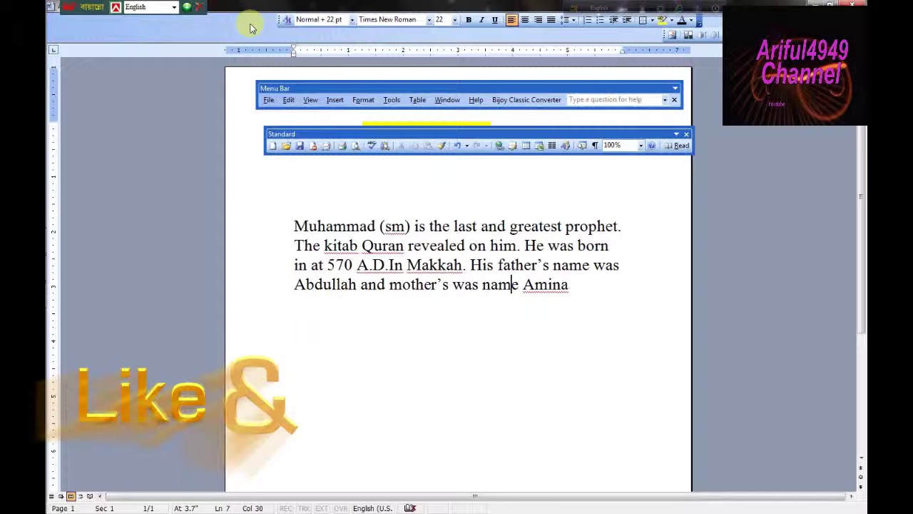
drag(280, 13, 266, 165)
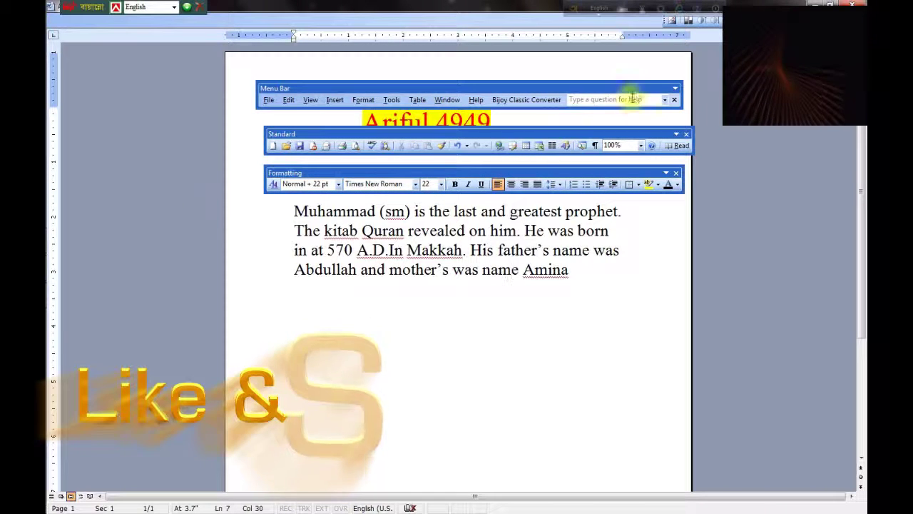
Step: Float the Picture toolbar, dock it with a double-click, then float it again
drag(662, 20, 316, 265)
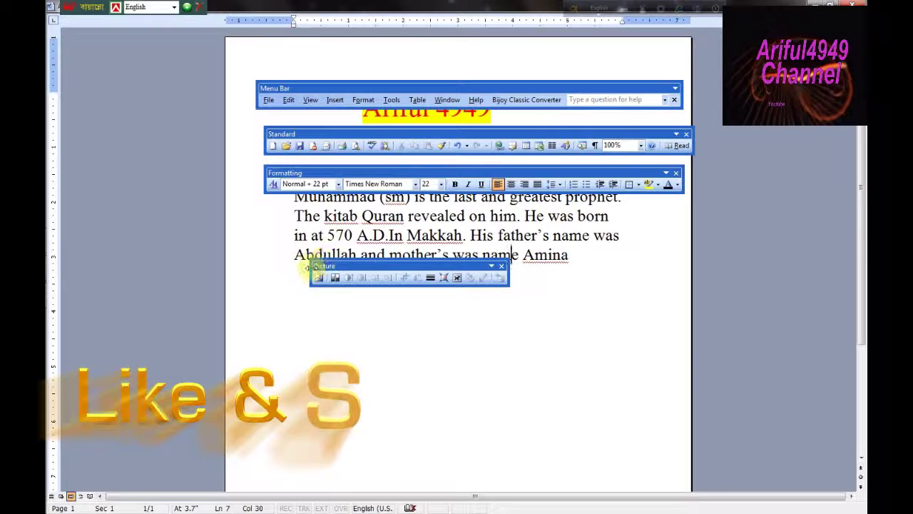
double_click(319, 267)
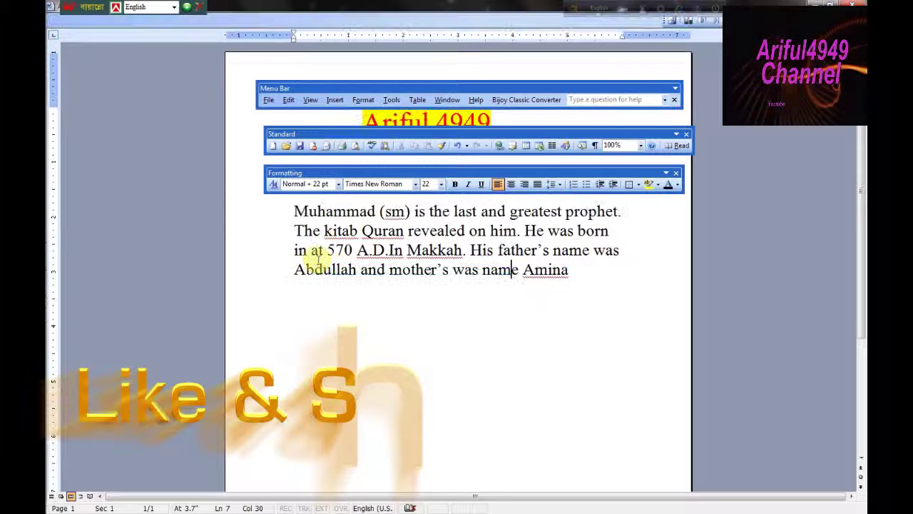
mouse_move(673, 20)
mouse_down()
mouse_move(284, 211)
mouse_move(258, 208)
mouse_up()
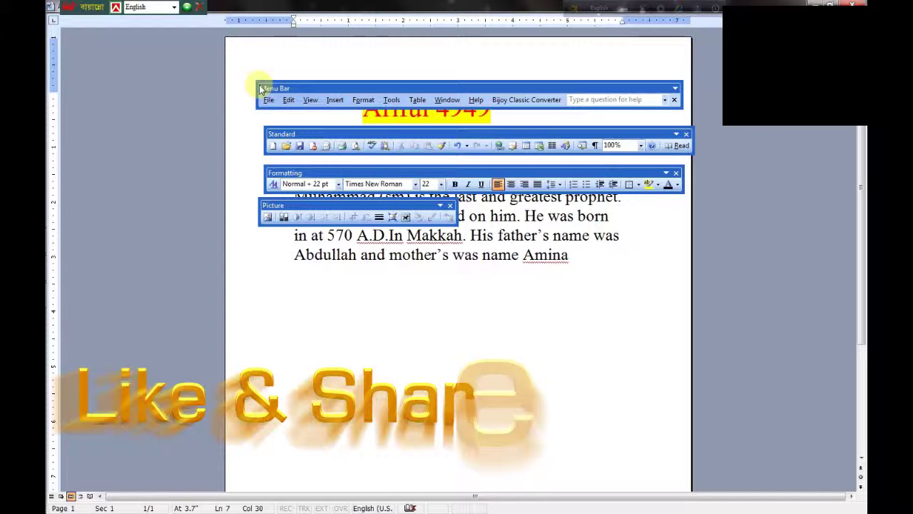
Step: Dock the Menu Bar, Standard, Formatting and Picture toolbars back along the top
drag(262, 89, 71, 15)
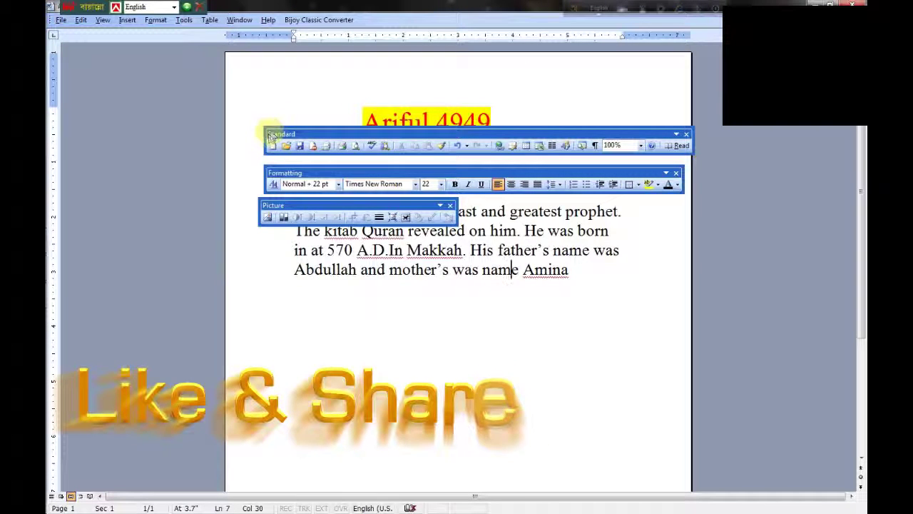
mouse_move(270, 140)
mouse_down()
mouse_move(90, 33)
mouse_move(52, 44)
mouse_up()
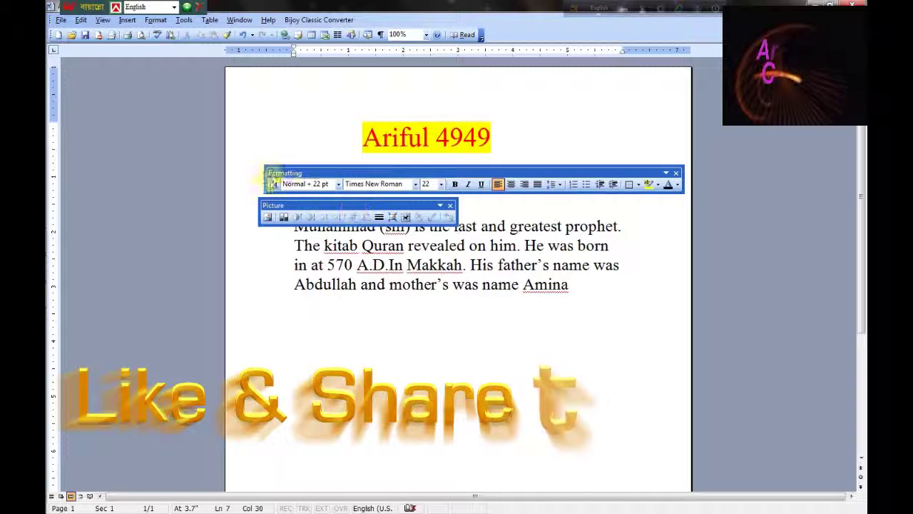
mouse_move(272, 174)
mouse_down()
mouse_move(211, 86)
mouse_move(102, 60)
mouse_move(457, 34)
mouse_up()
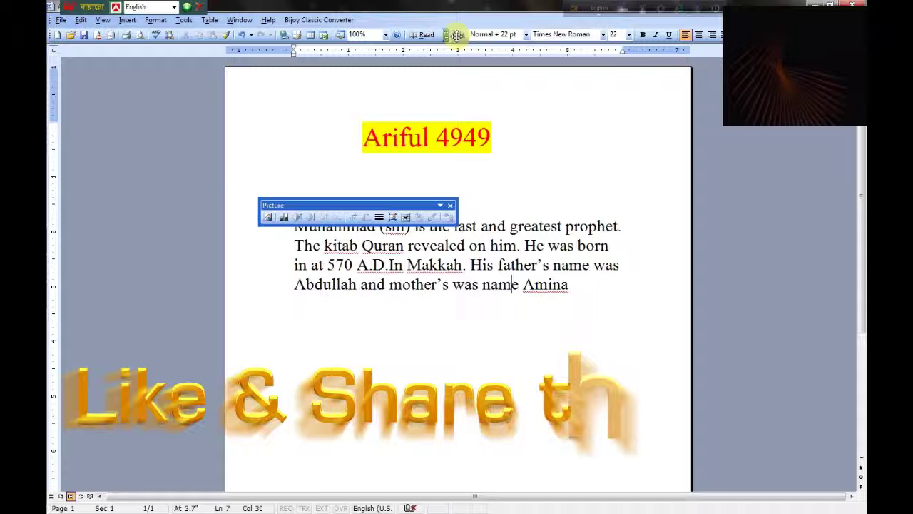
drag(261, 202, 689, 48)
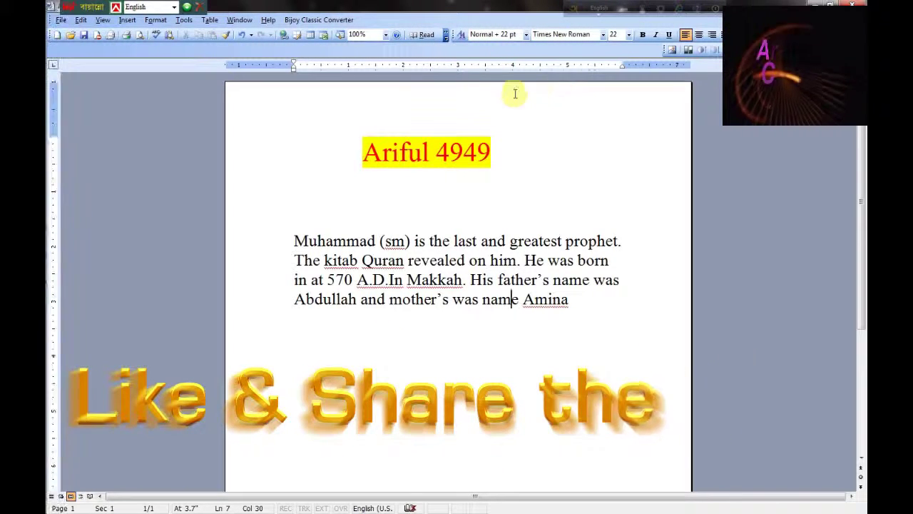
Step: Bring up the Customize dialog from View > Toolbars and move it up and left
click(105, 20)
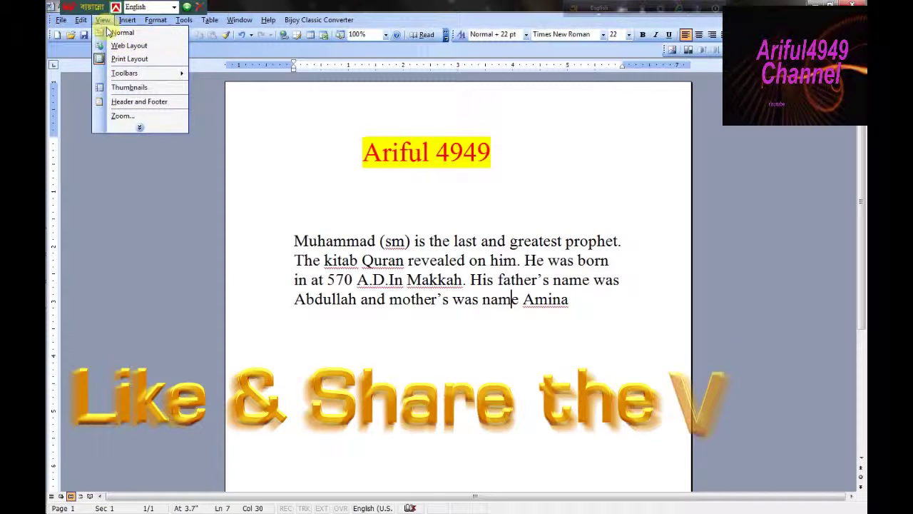
mouse_move(115, 74)
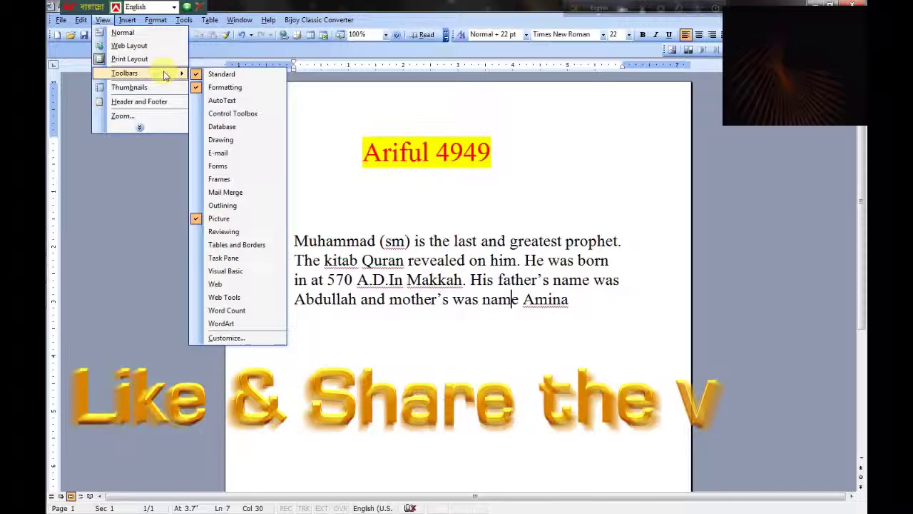
click(228, 340)
drag(421, 151, 235, 94)
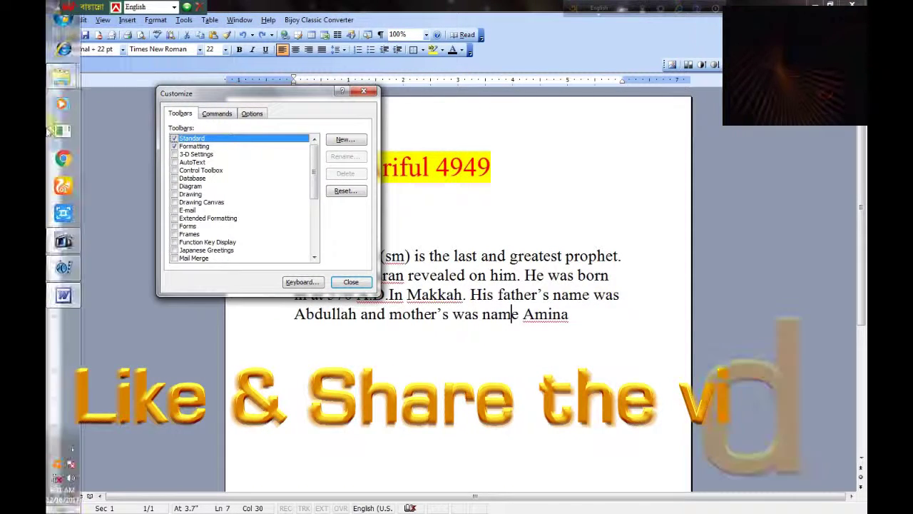
Step: Tick and then untick 3-D Settings, and close the Customize dialog
click(174, 154)
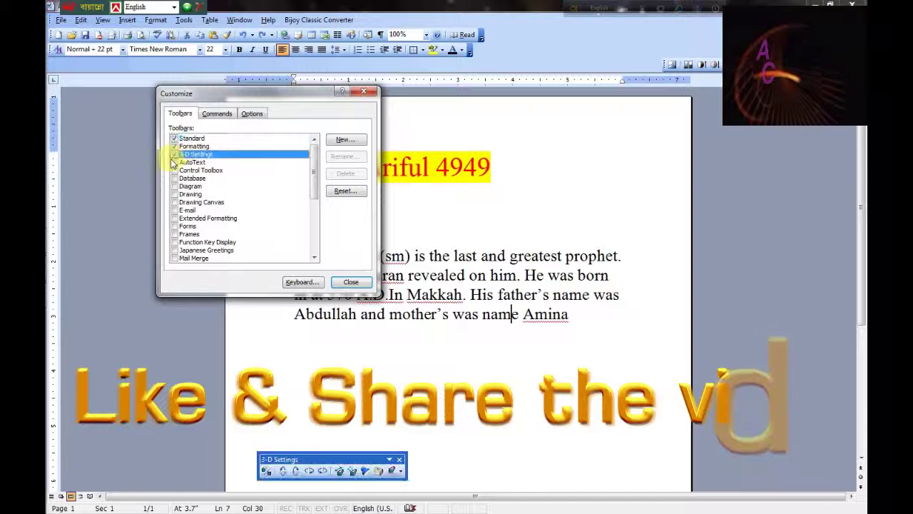
click(177, 163)
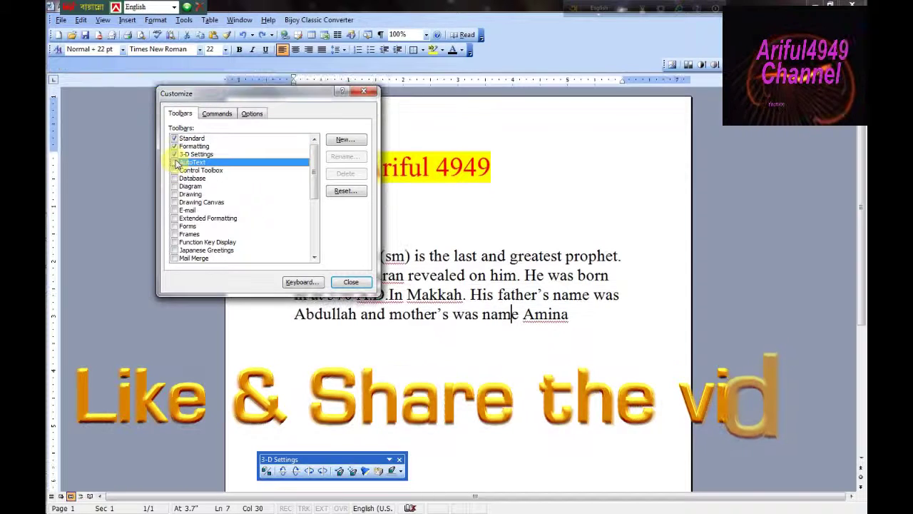
click(174, 154)
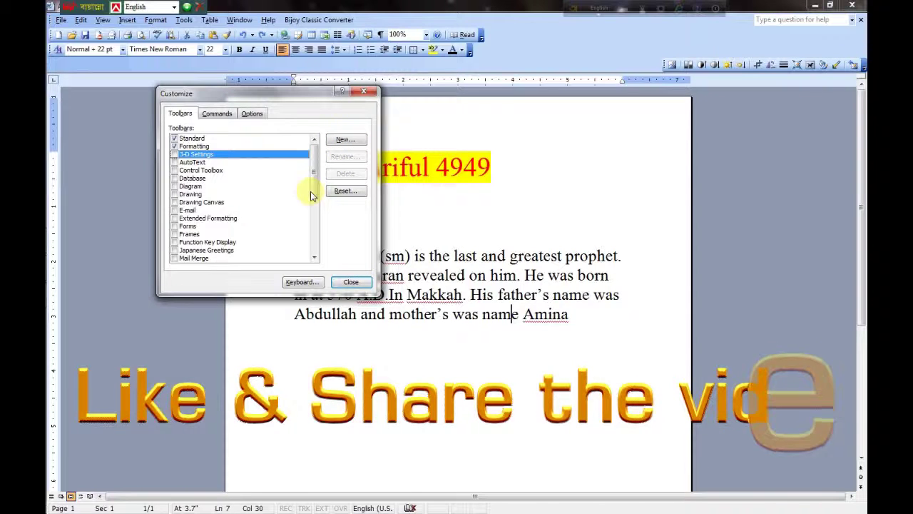
click(363, 96)
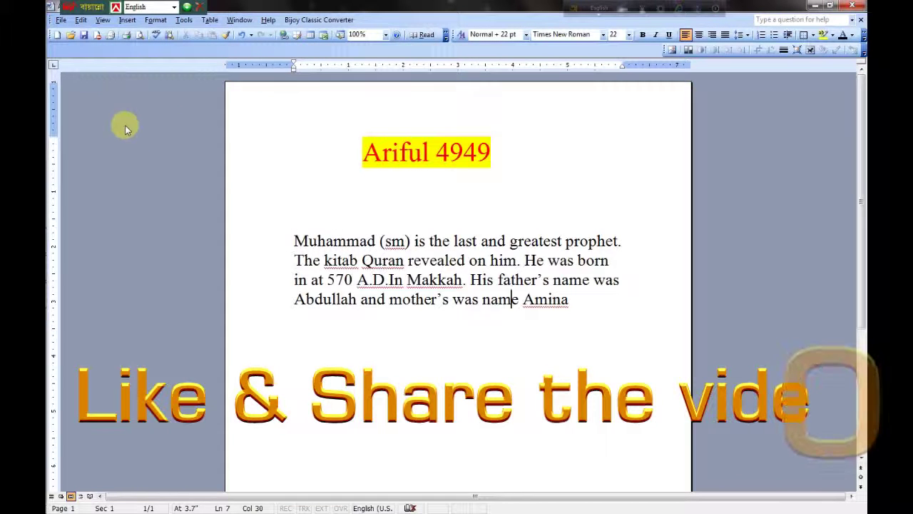
click(103, 19)
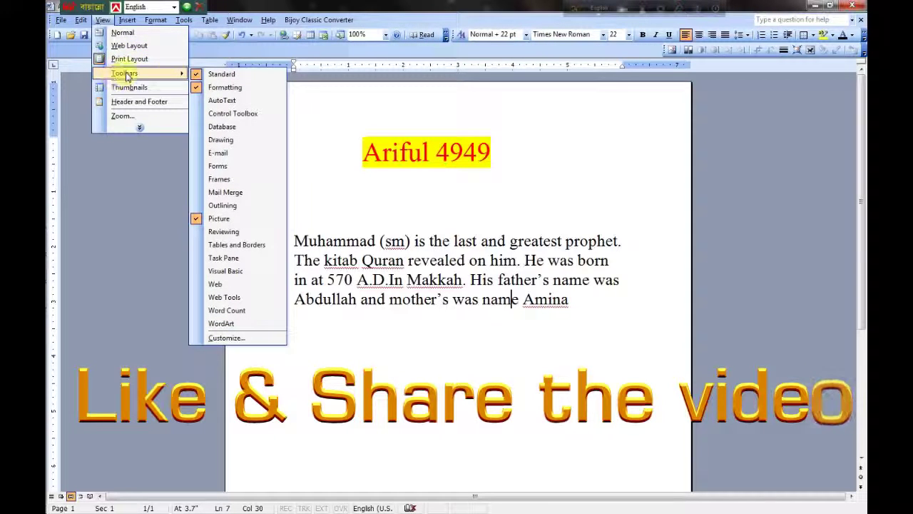
Step: Expand the View menu to show every command, including Header and Footer and Full Screen
click(140, 127)
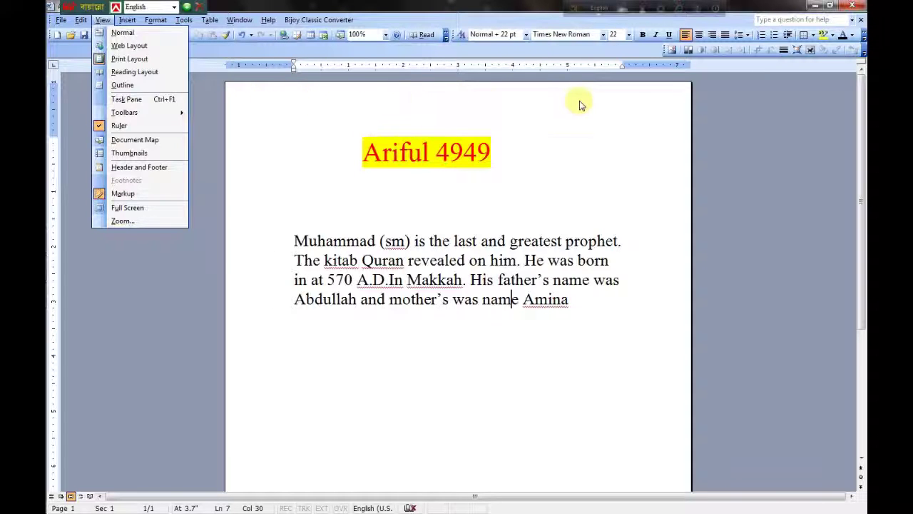
scroll(521, 179, down, 3)
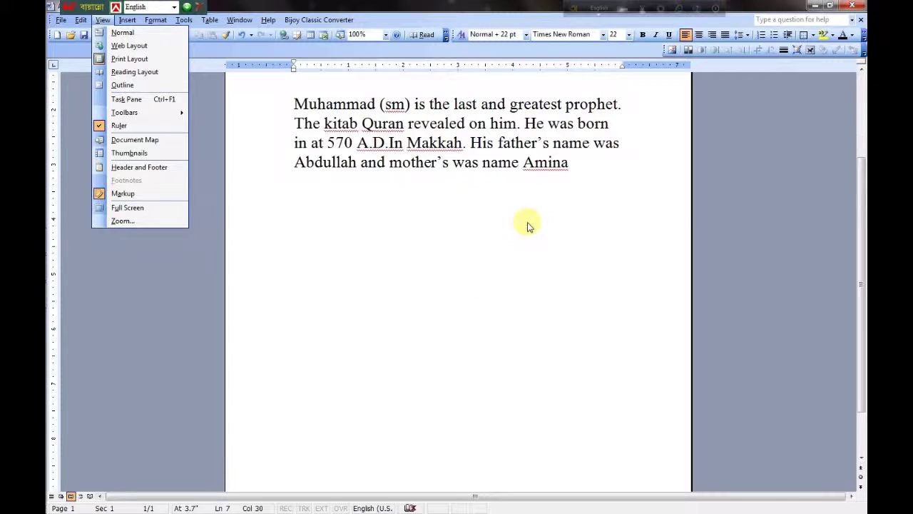
scroll(526, 224, down, 1)
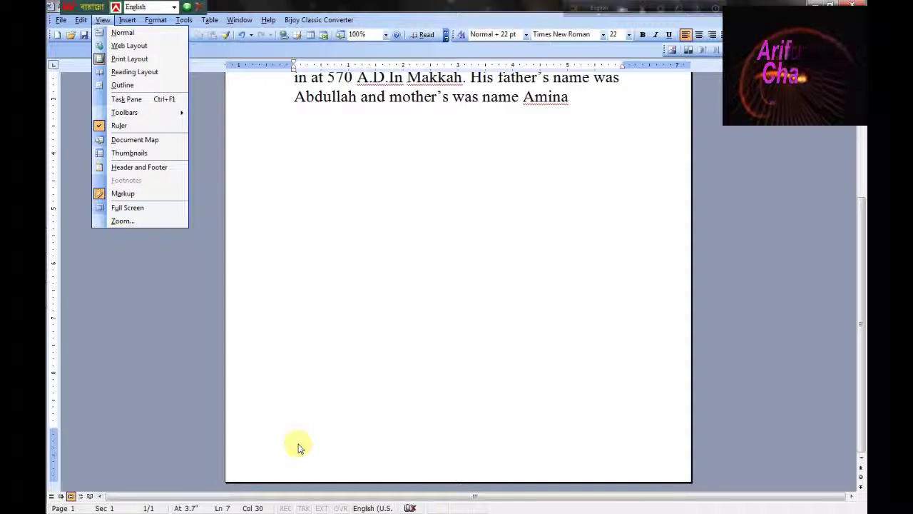
scroll(303, 438, up, 3)
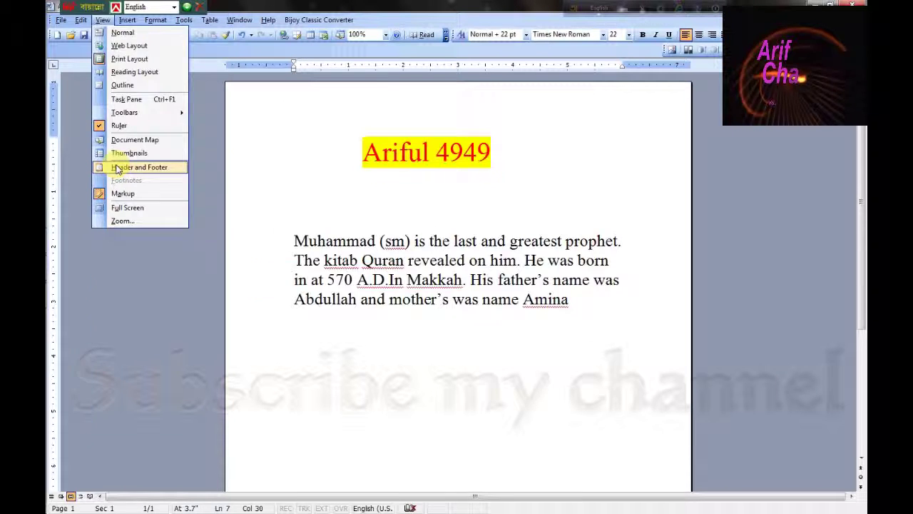
Step: Add a 'Note' header and a 'Date' footer, each followed by a dotted line
click(119, 169)
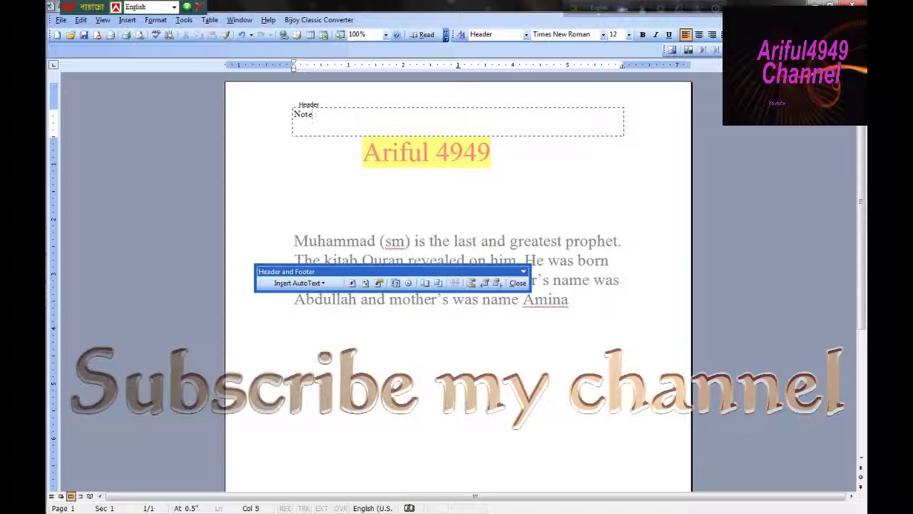
text(Note)
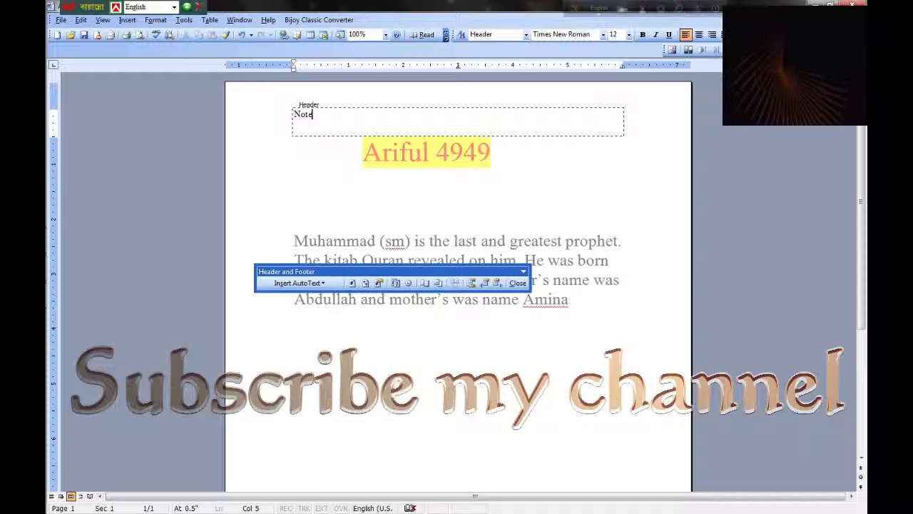
text(...............)
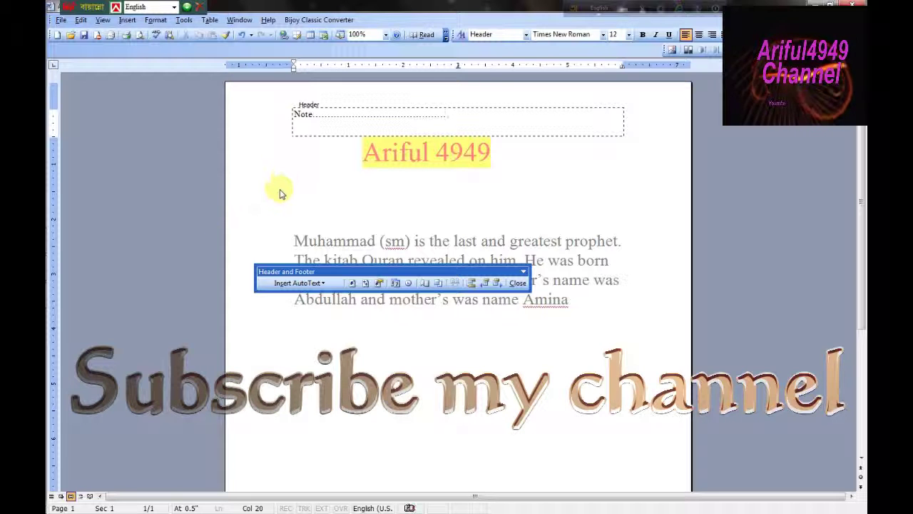
scroll(378, 337, down, 5)
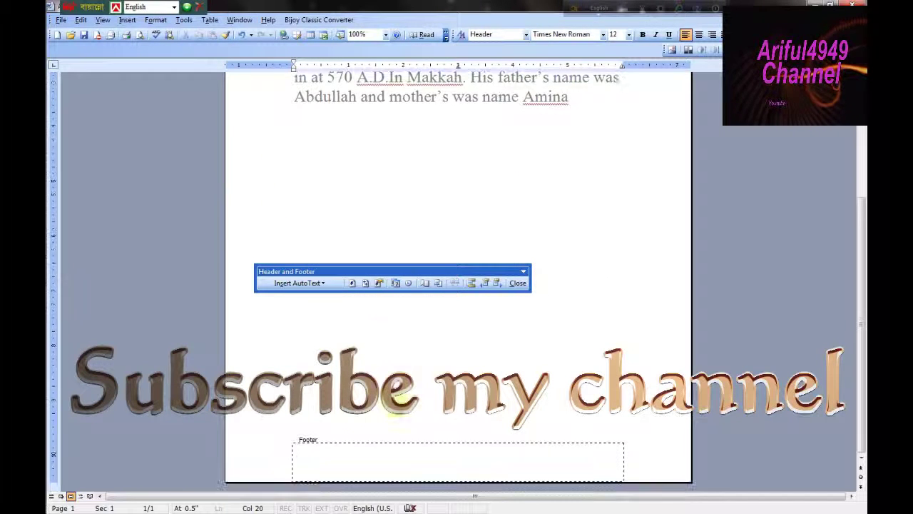
click(319, 454)
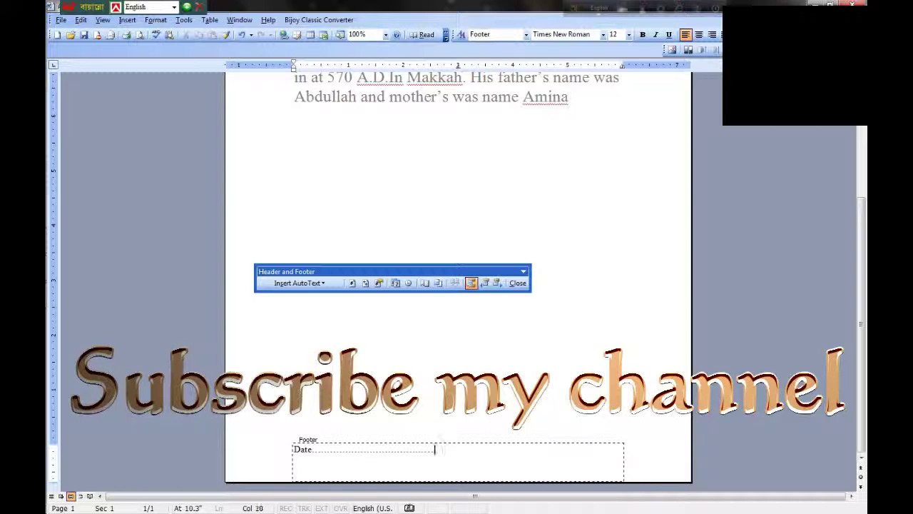
click(517, 282)
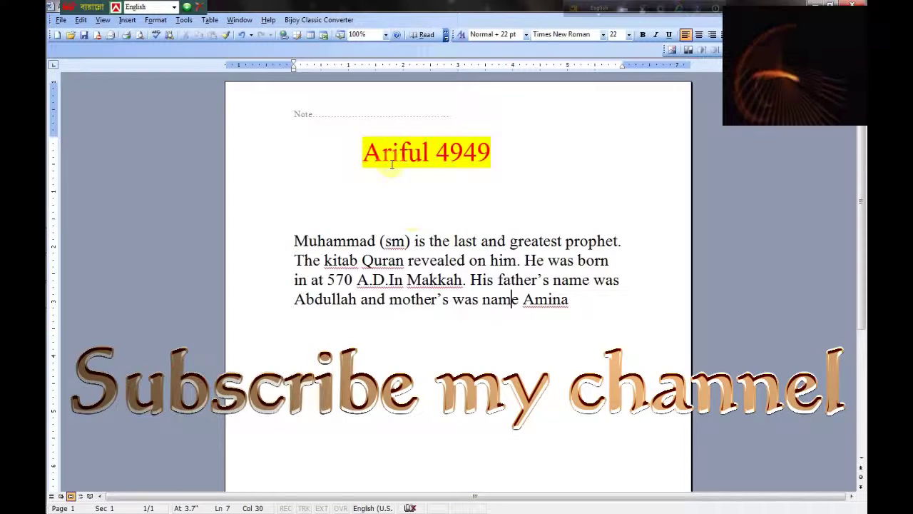
Step: Scroll through the page to check the header and footer, then bring up the View menu
scroll(438, 112, down, 4)
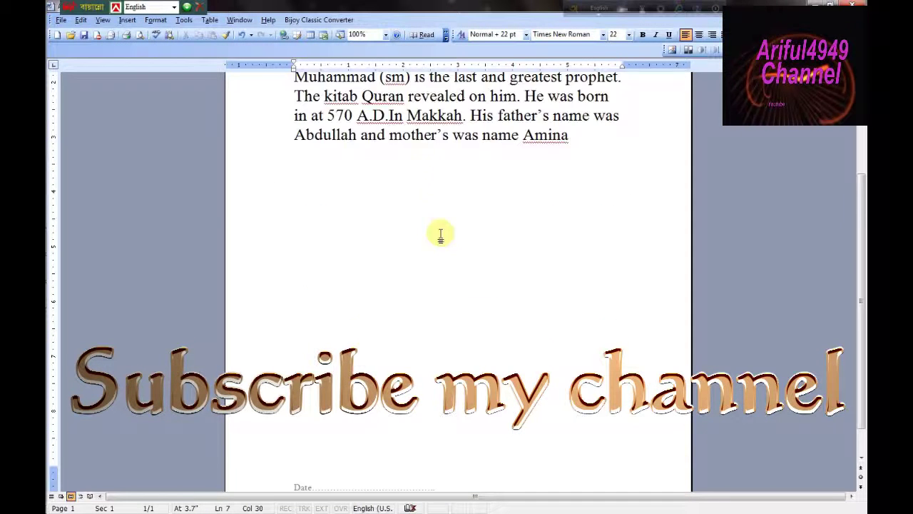
scroll(438, 234, down, 1)
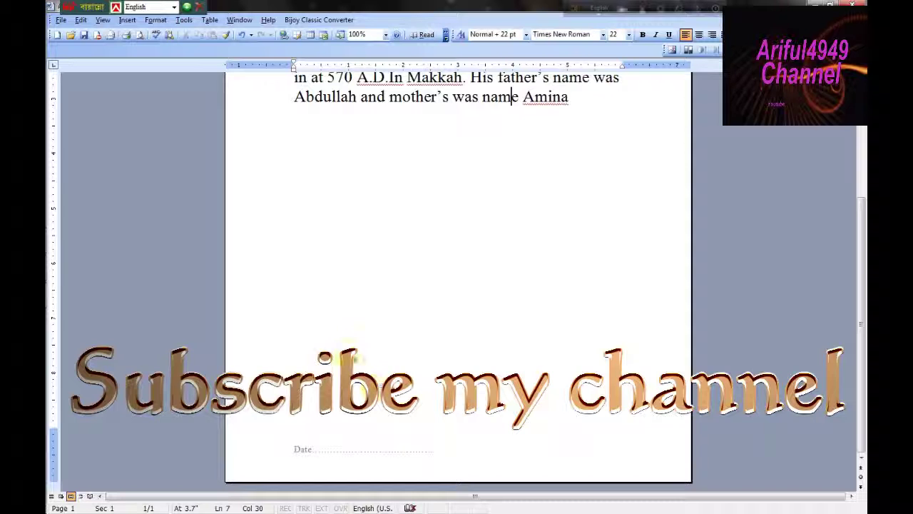
scroll(336, 207, up, 2)
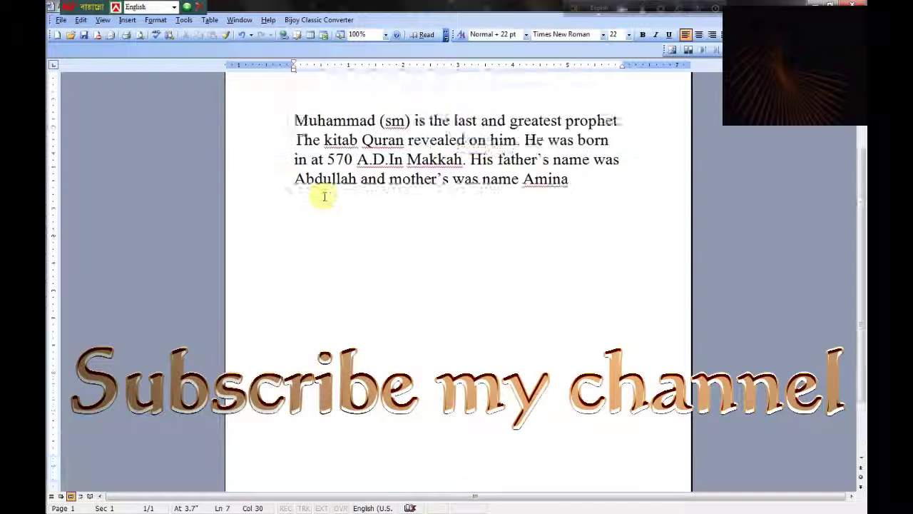
scroll(322, 194, up, 2)
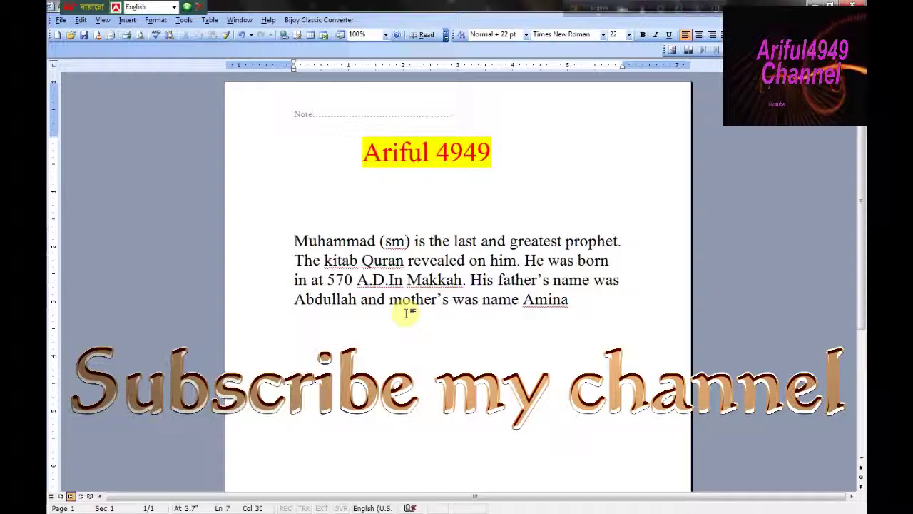
scroll(400, 314, down, 2)
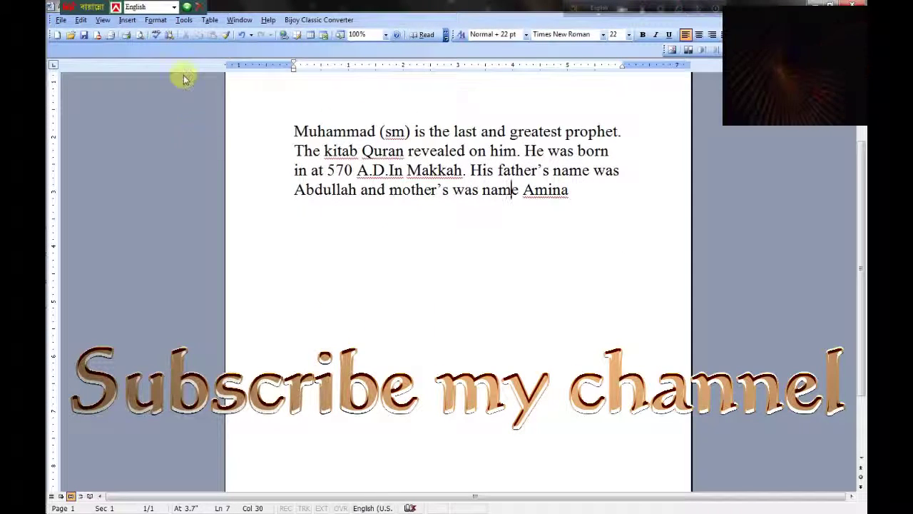
click(112, 22)
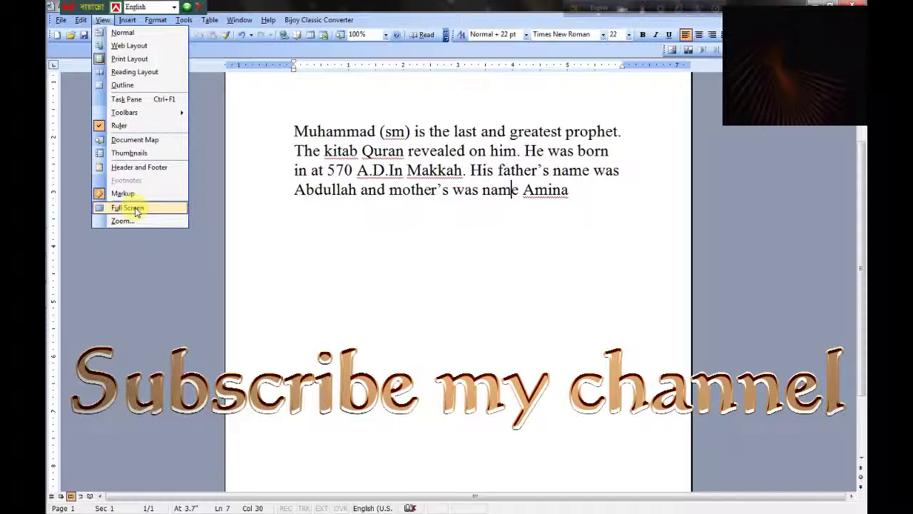
Step: View the document in Full Screen, scroll through it, then close Full Screen
click(136, 211)
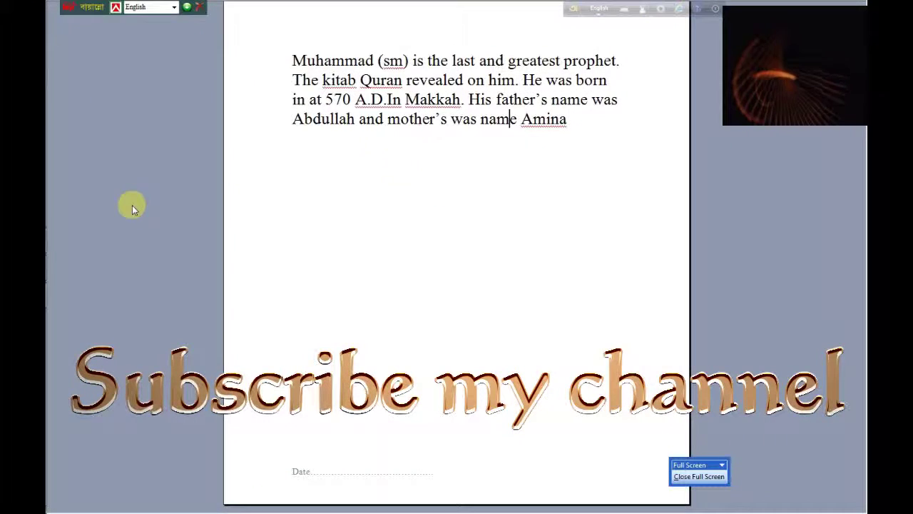
scroll(443, 114, up, 3)
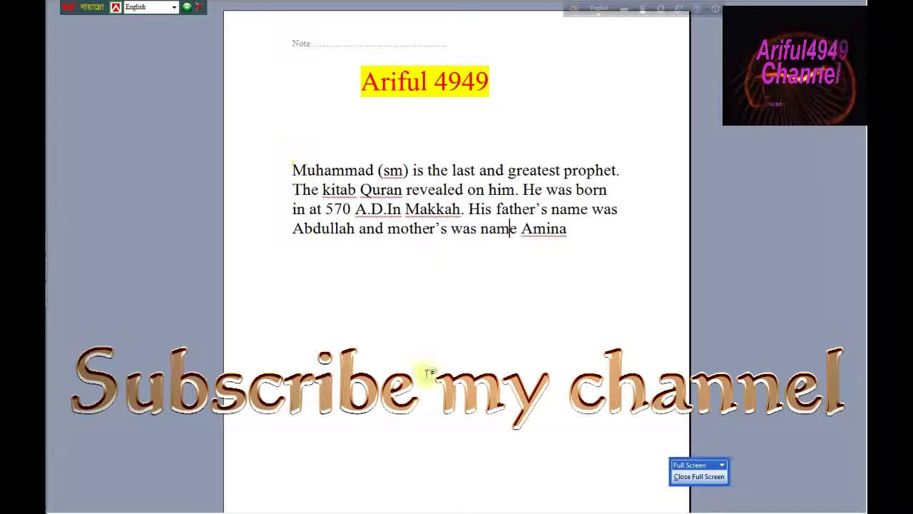
scroll(361, 208, down, 3)
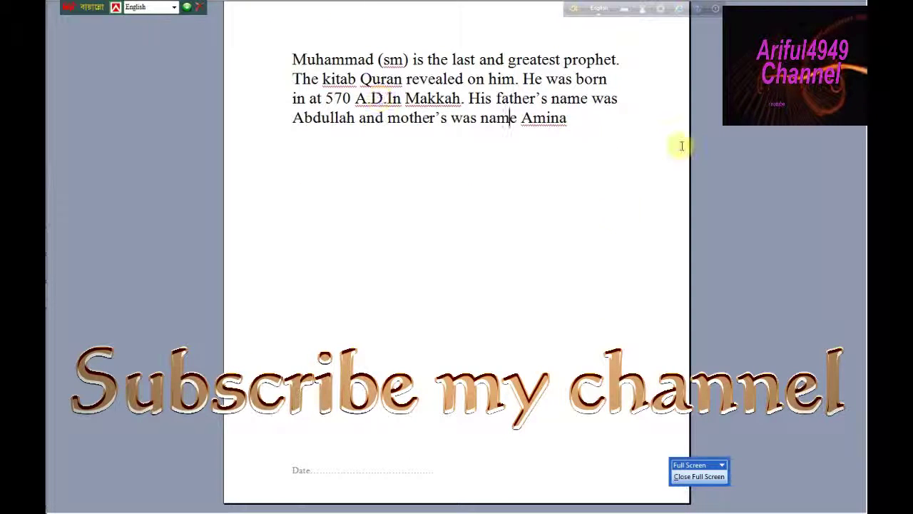
scroll(488, 133, up, 3)
scroll(449, 147, down, 3)
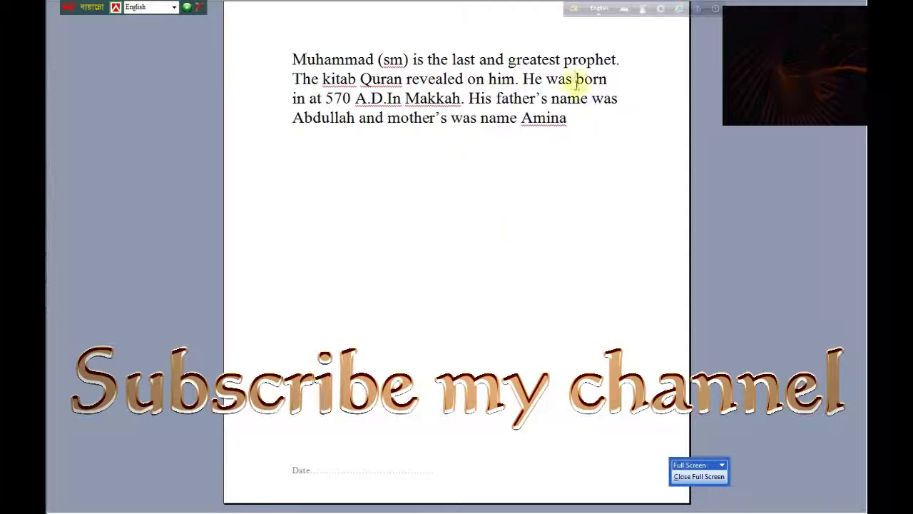
click(511, 117)
scroll(509, 122, up, 2)
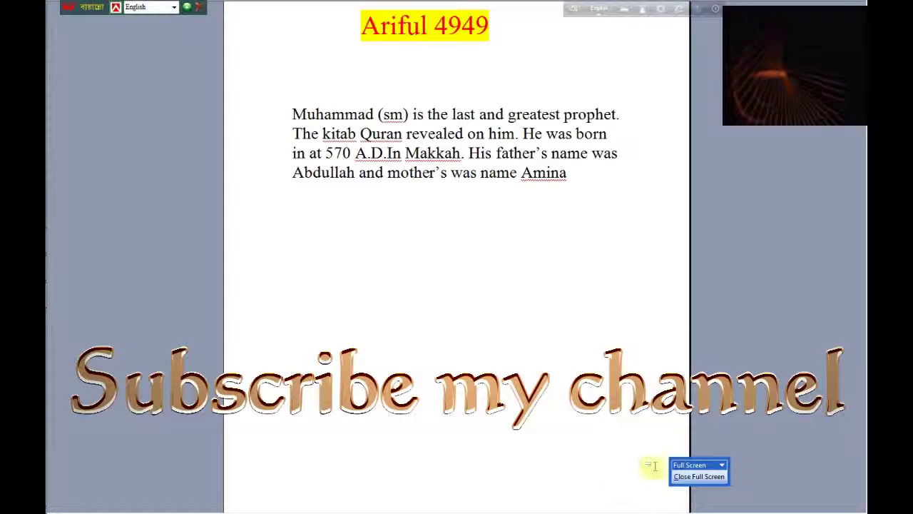
click(702, 476)
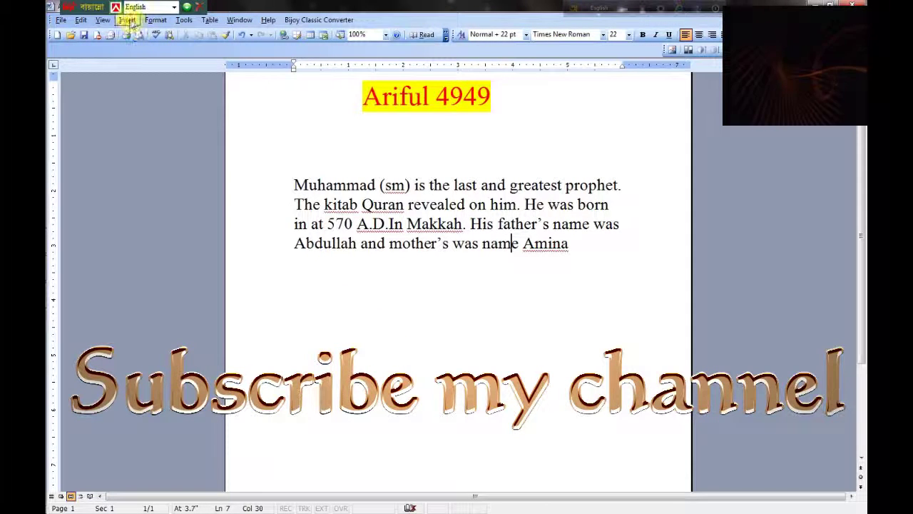
Step: Set the document zoom to 75% in the View > Zoom dialog
click(104, 20)
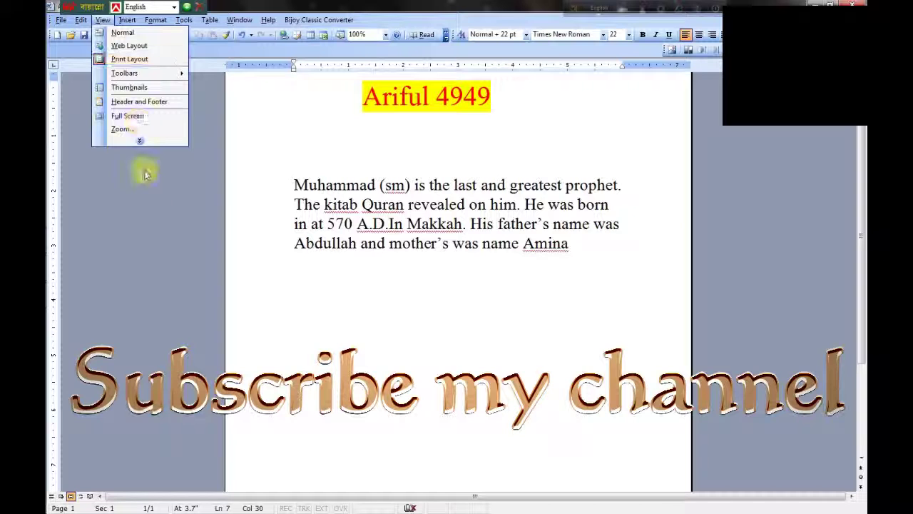
click(120, 130)
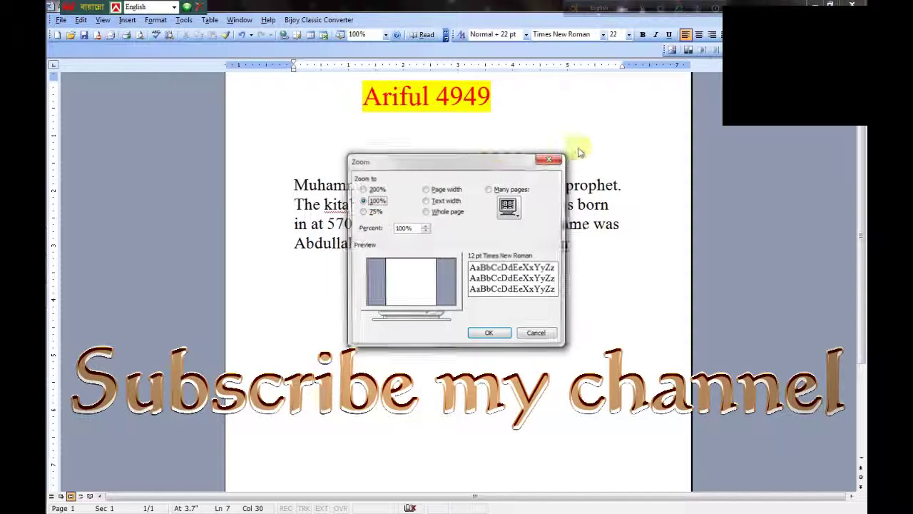
mouse_move(384, 167)
mouse_down()
mouse_move(152, 105)
mouse_move(153, 120)
mouse_up()
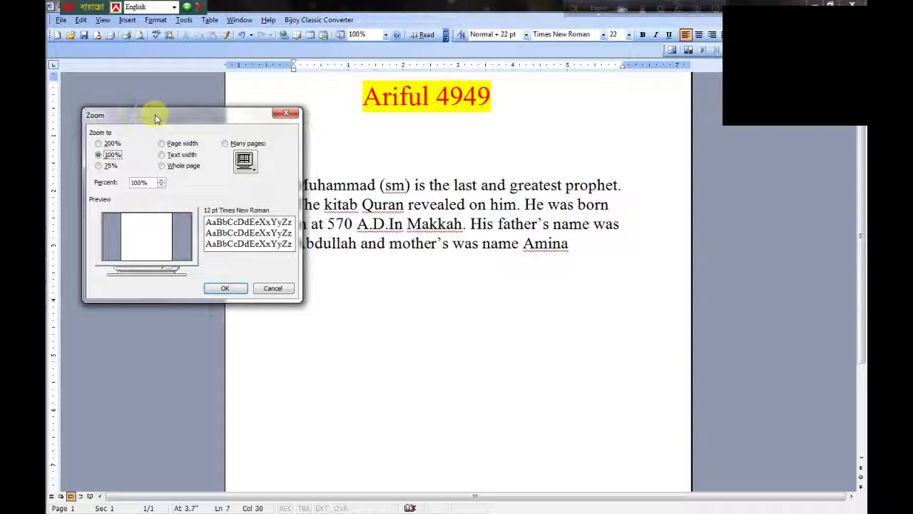
drag(157, 118, 580, 227)
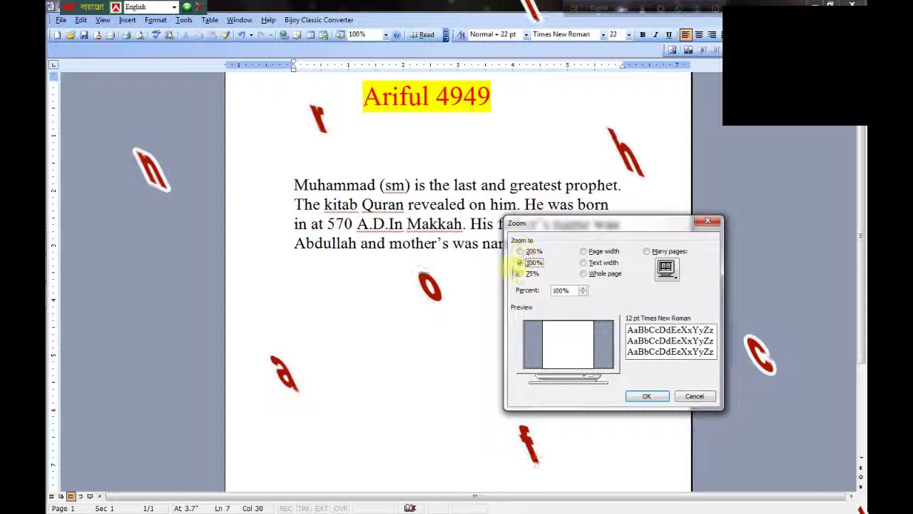
click(526, 274)
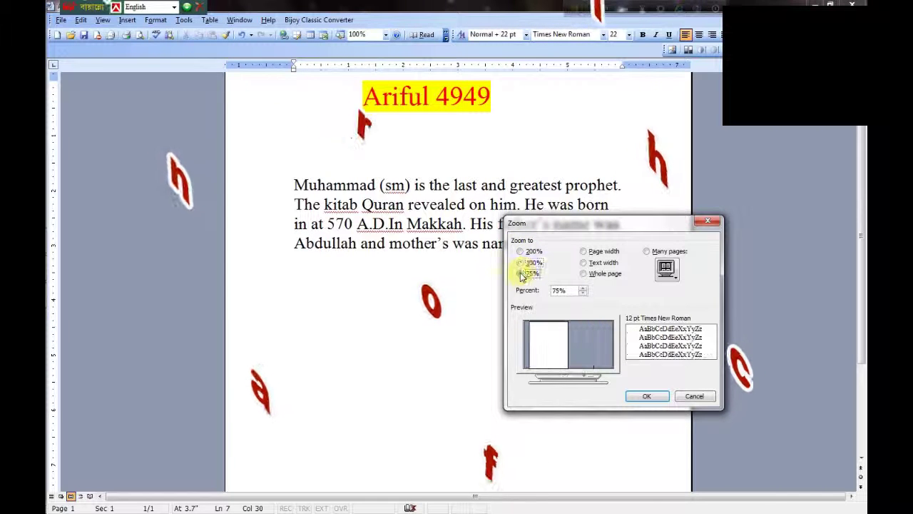
click(647, 397)
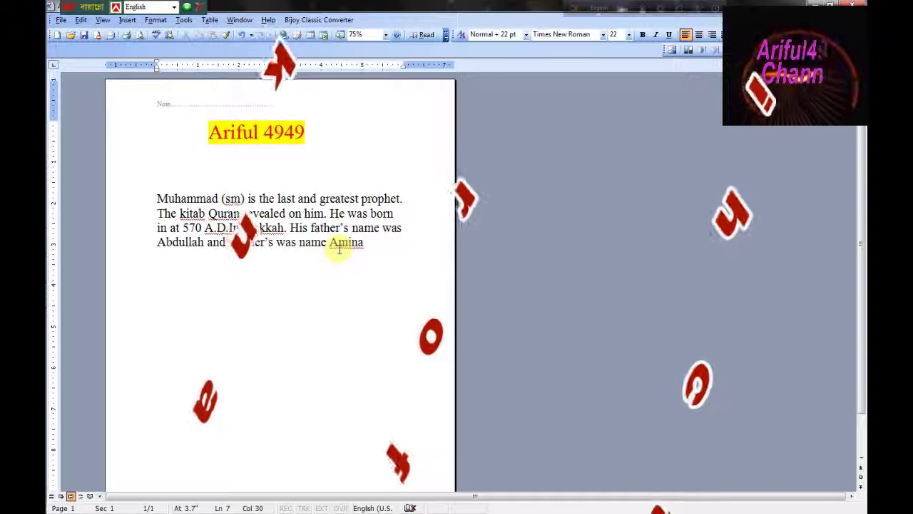
Step: Zoom the document to 200% and scroll to check the magnified page
click(103, 20)
click(121, 129)
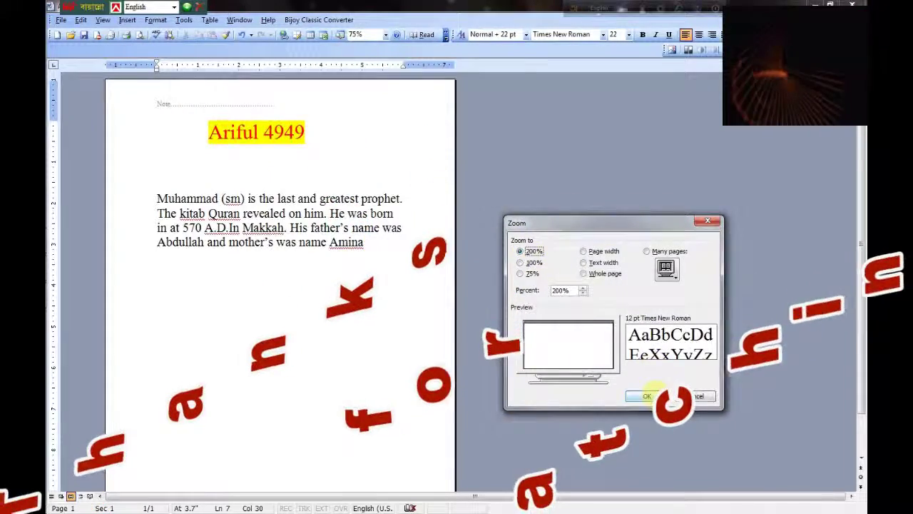
click(646, 396)
scroll(238, 238, down, 4)
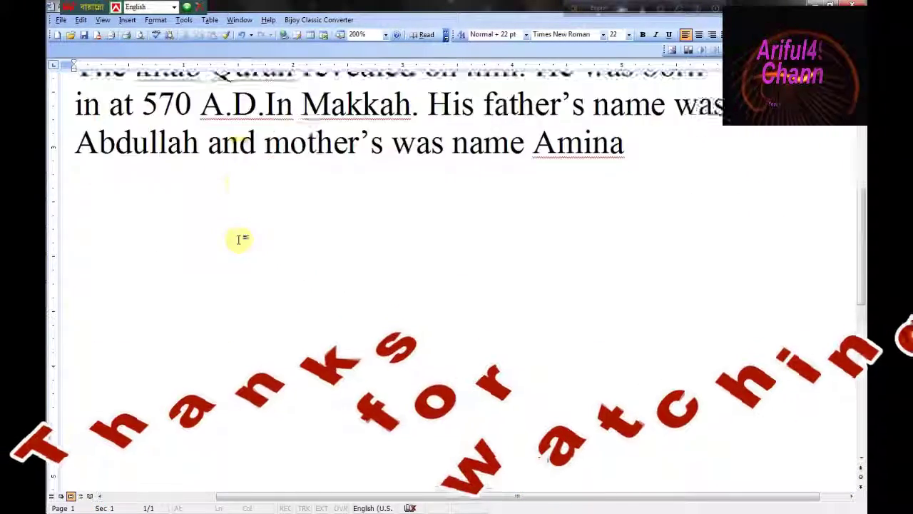
scroll(239, 238, up, 3)
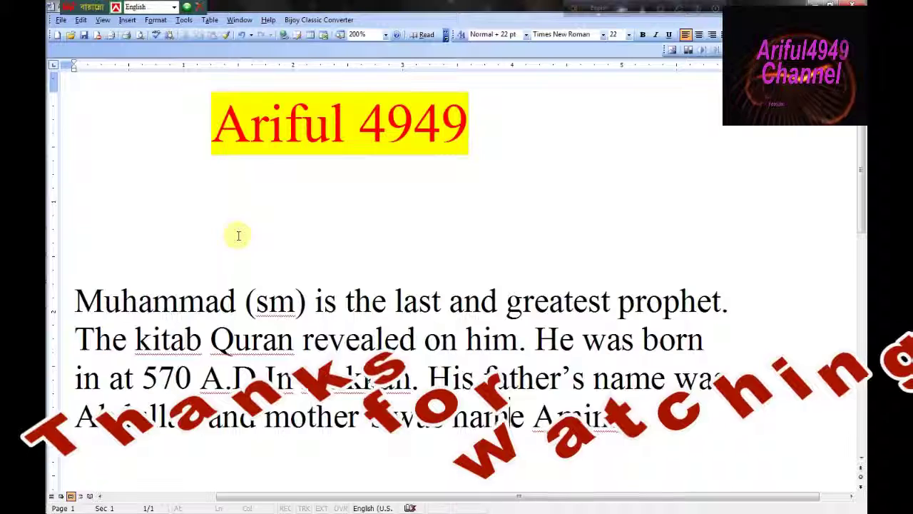
Step: Set the zoom back to 100% so the Note header, highlighted title and paragraph are visible
click(102, 19)
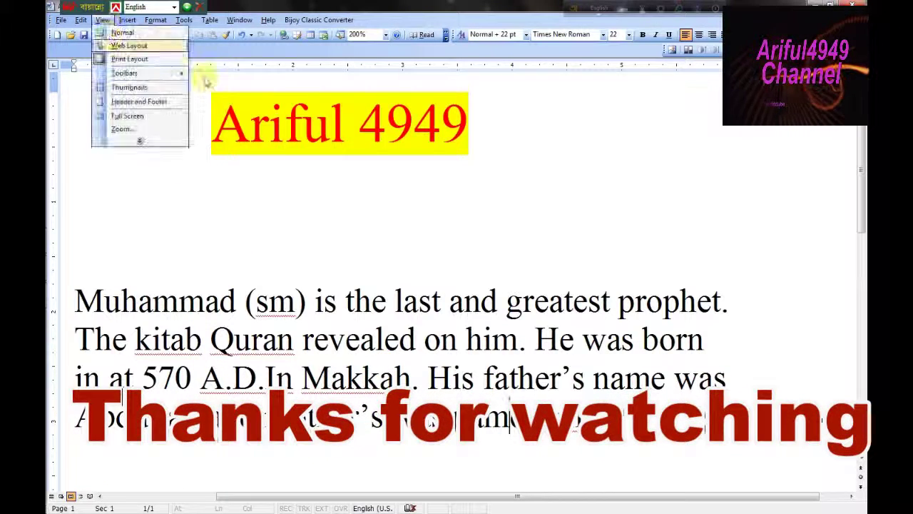
click(120, 129)
drag(571, 230, 326, 95)
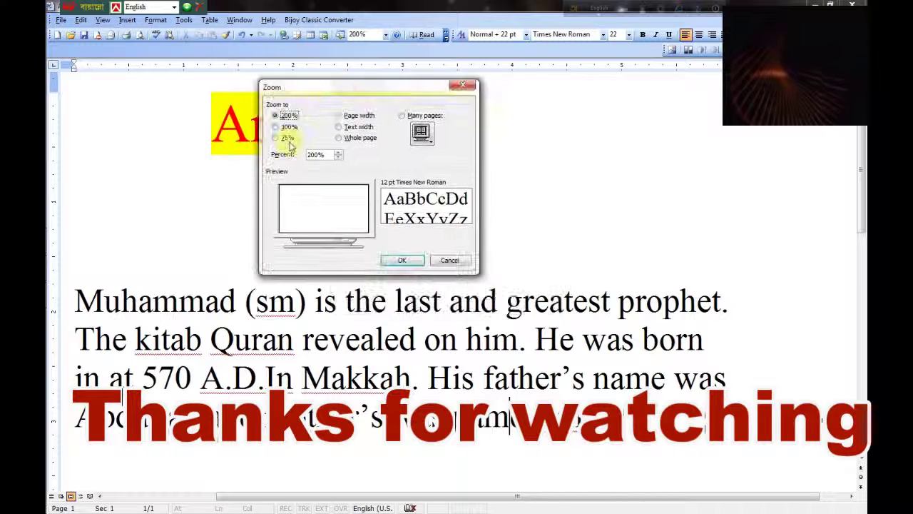
click(403, 261)
scroll(536, 285, down, 4)
scroll(373, 187, up, 4)
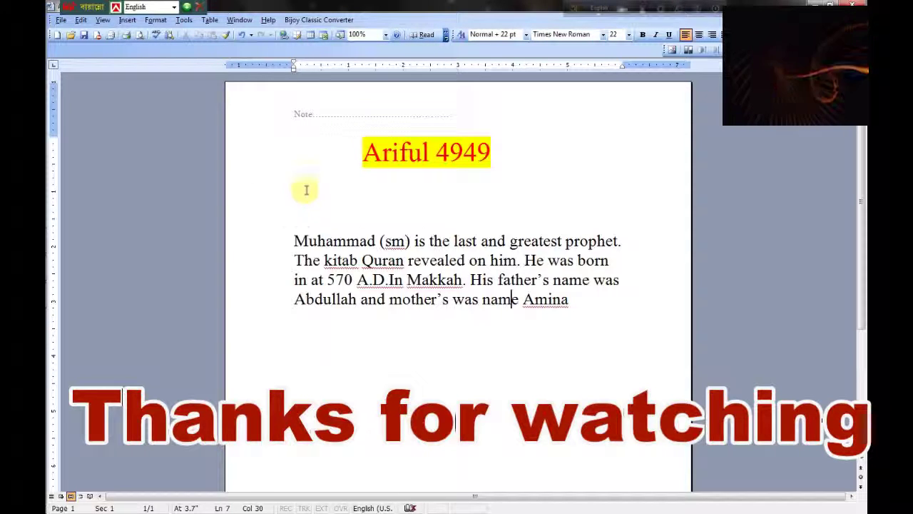
click(107, 23)
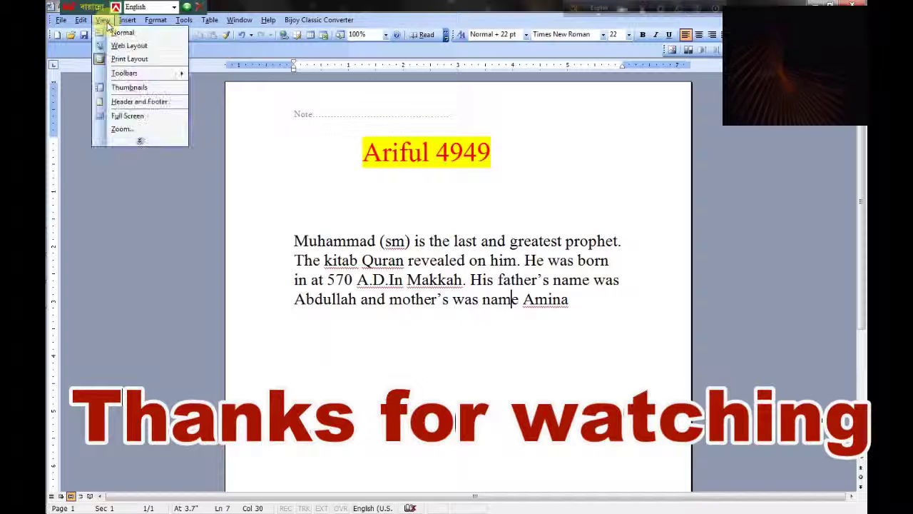
click(140, 141)
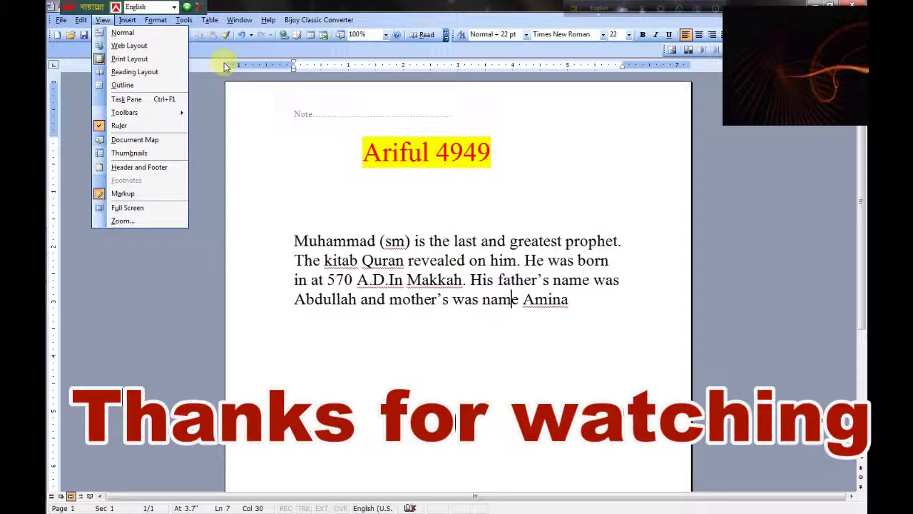
click(135, 25)
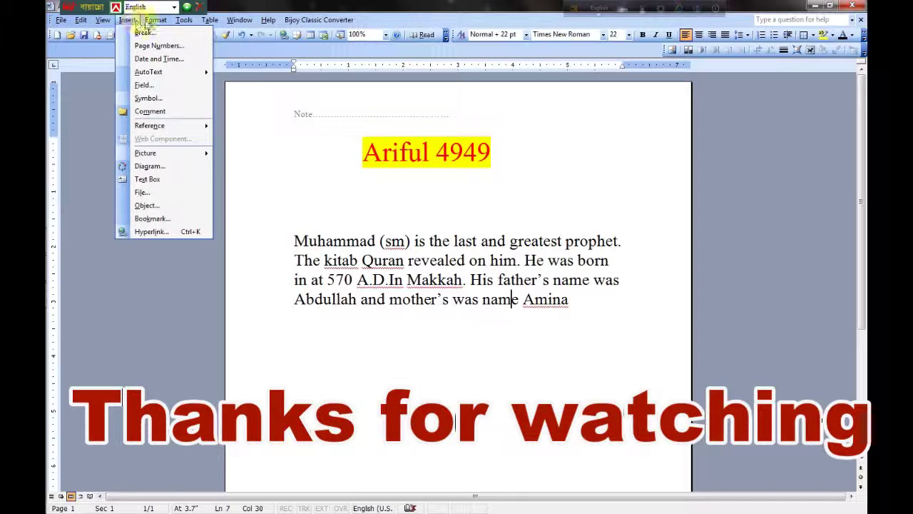
mouse_move(156, 20)
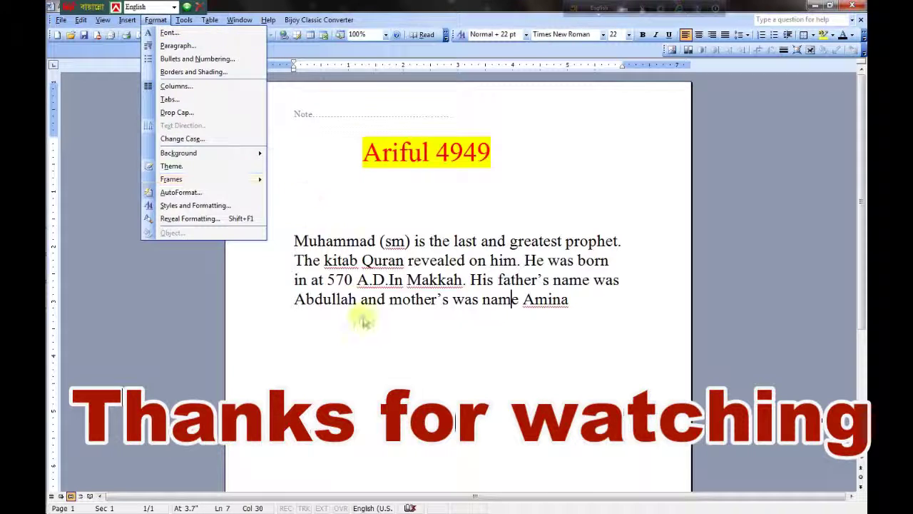
click(377, 346)
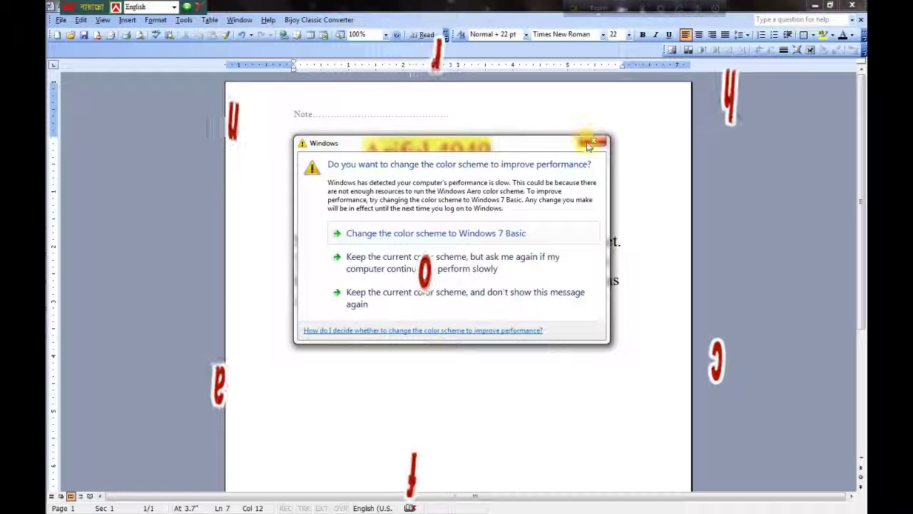
click(598, 141)
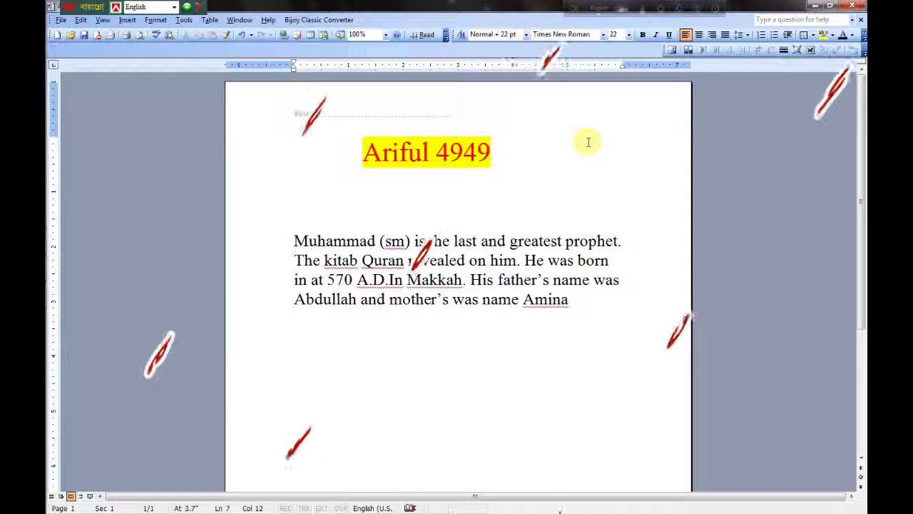